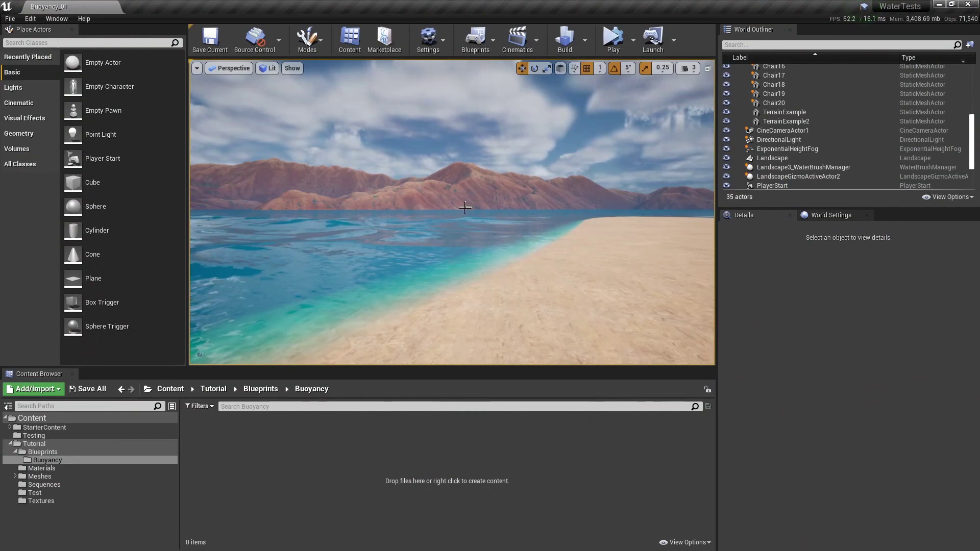
Inspect the ocean water body and landscape, then turn the view toward the open water
left_click(470, 223)
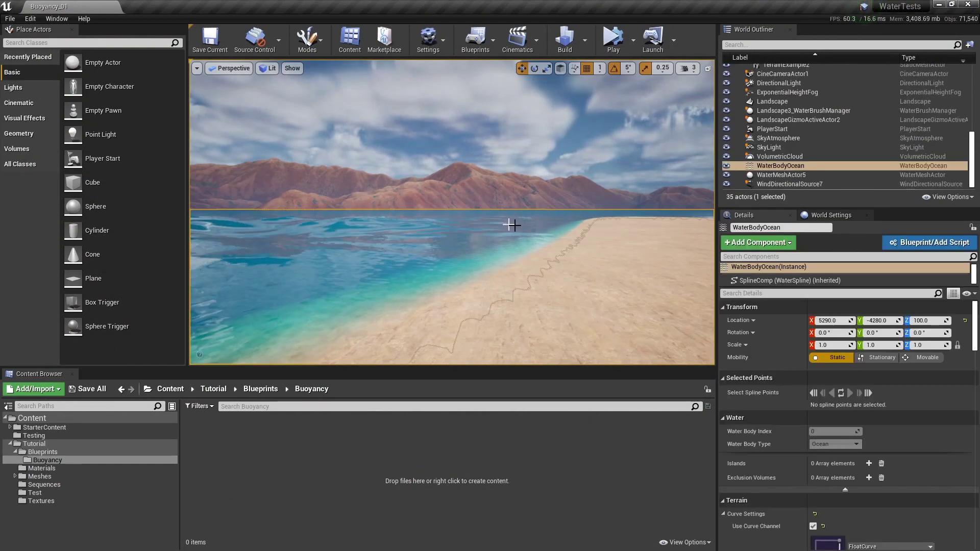
left_click(619, 240)
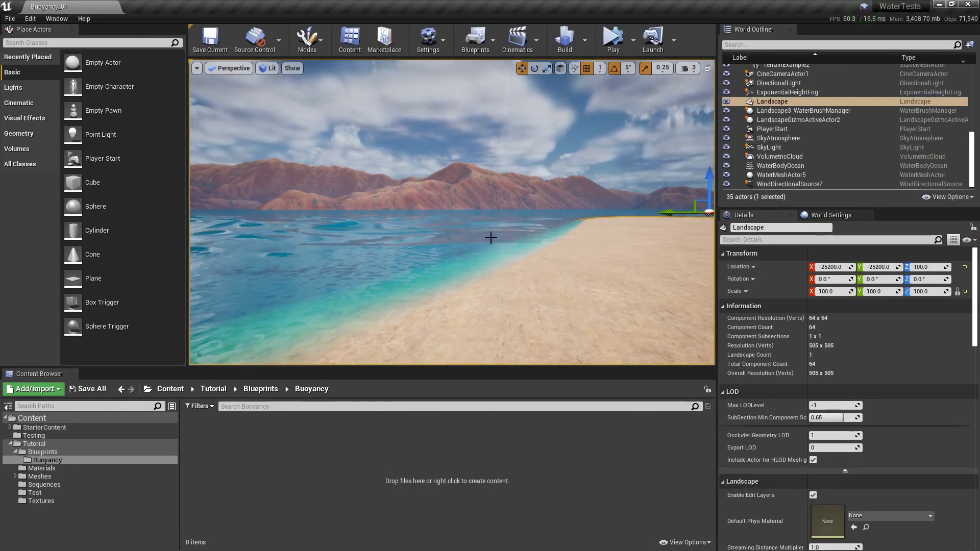
right_click_drag(493, 221, 434, 216)
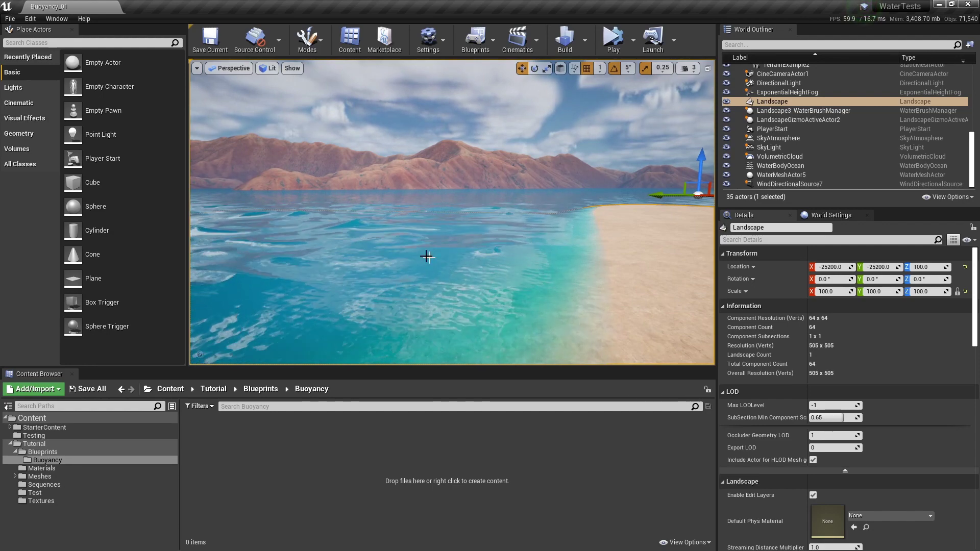
right_click_drag(427, 256, 395, 252)
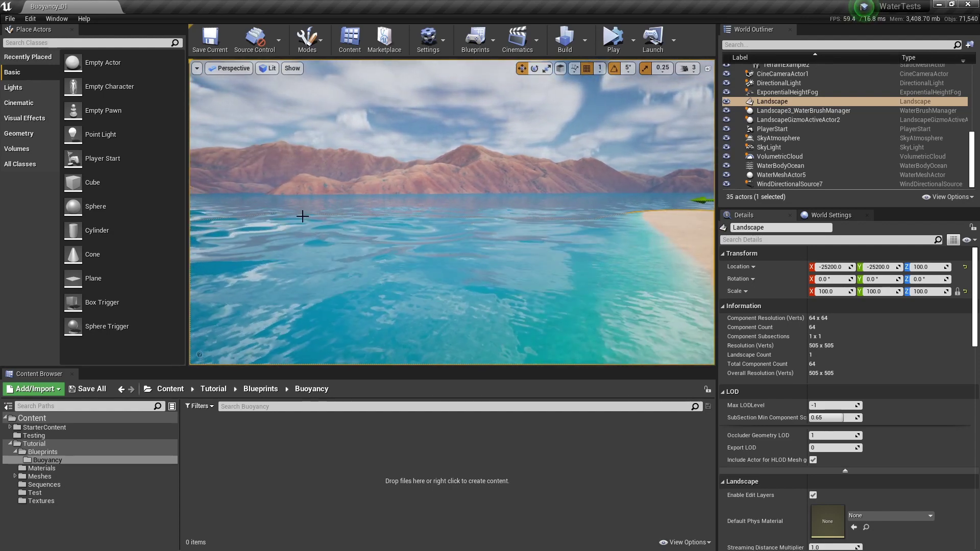
Check for the water plugin by searching 'wat' in the Plugins browser
left_click(34, 23)
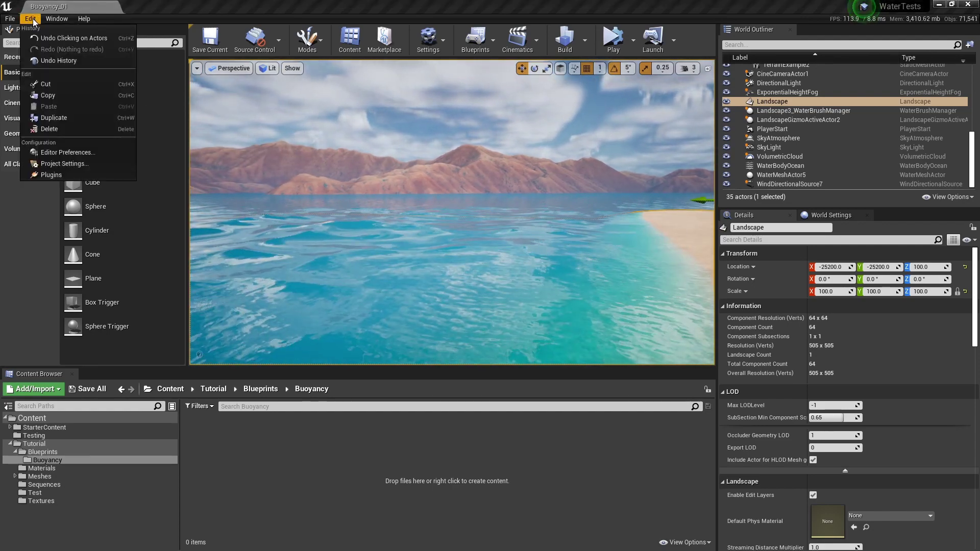
left_click(65, 175)
type("water")
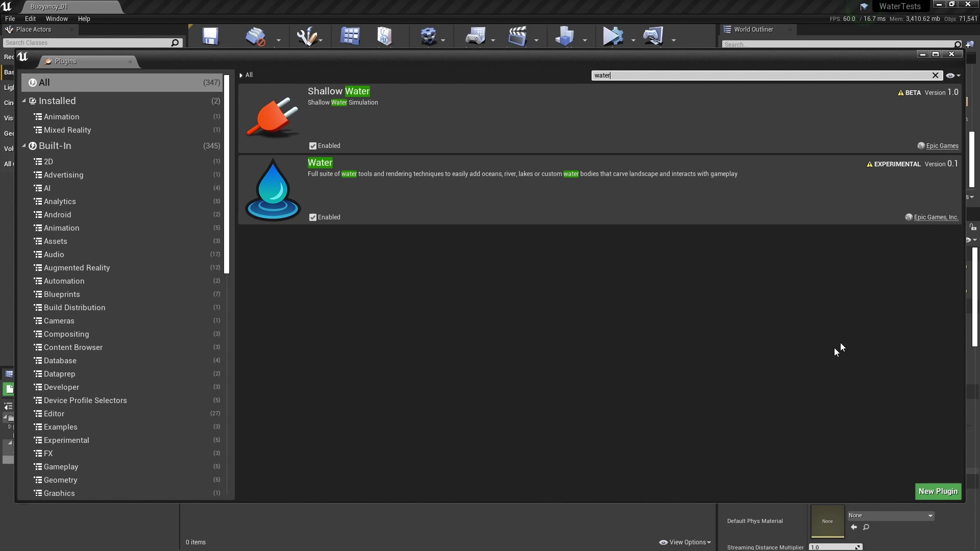
left_click(952, 55)
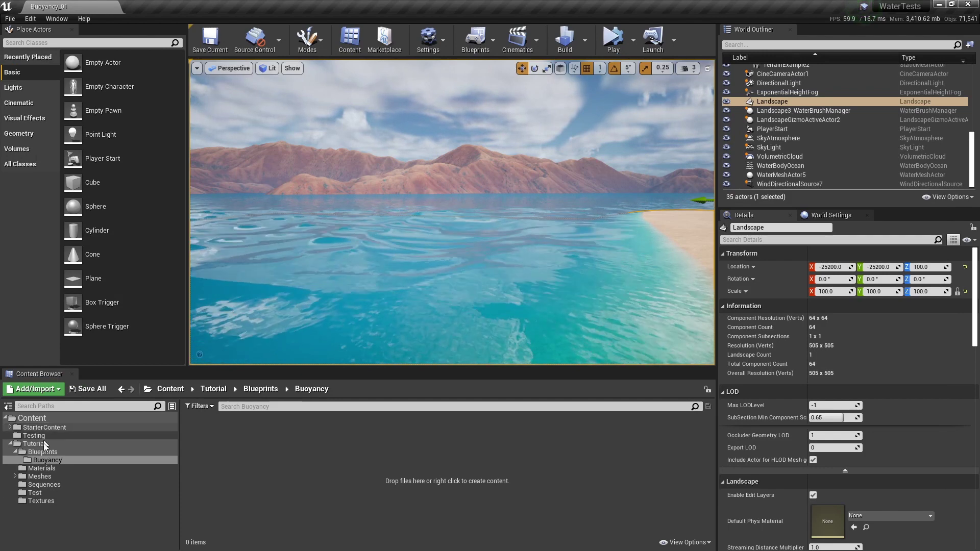
Enable Show Engine Content and Show Plugin Content in the content browser
left_click(679, 543)
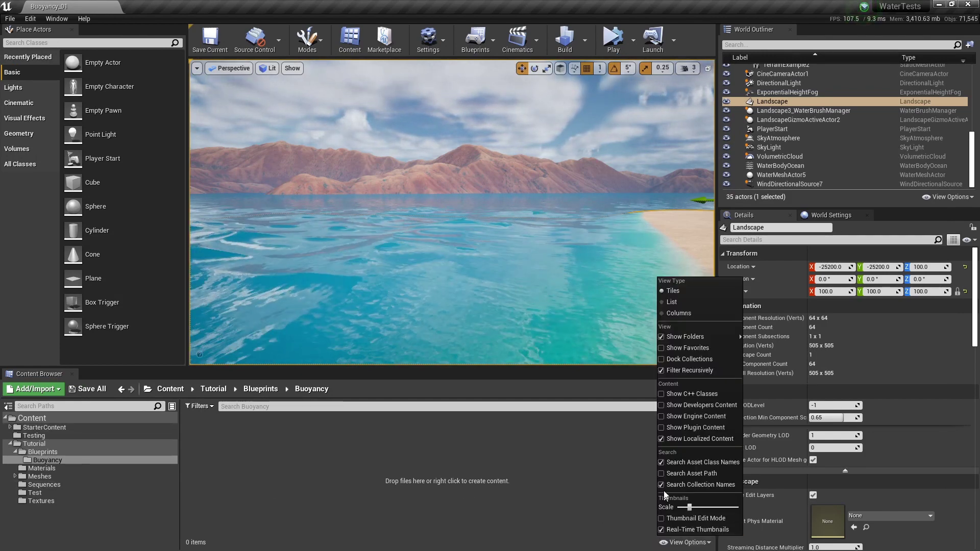
left_click(661, 417)
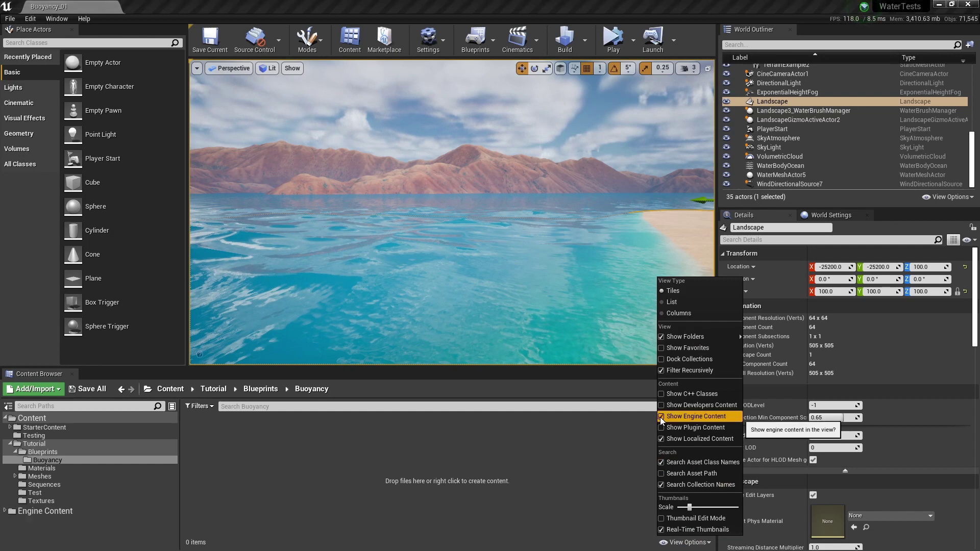
left_click(661, 428)
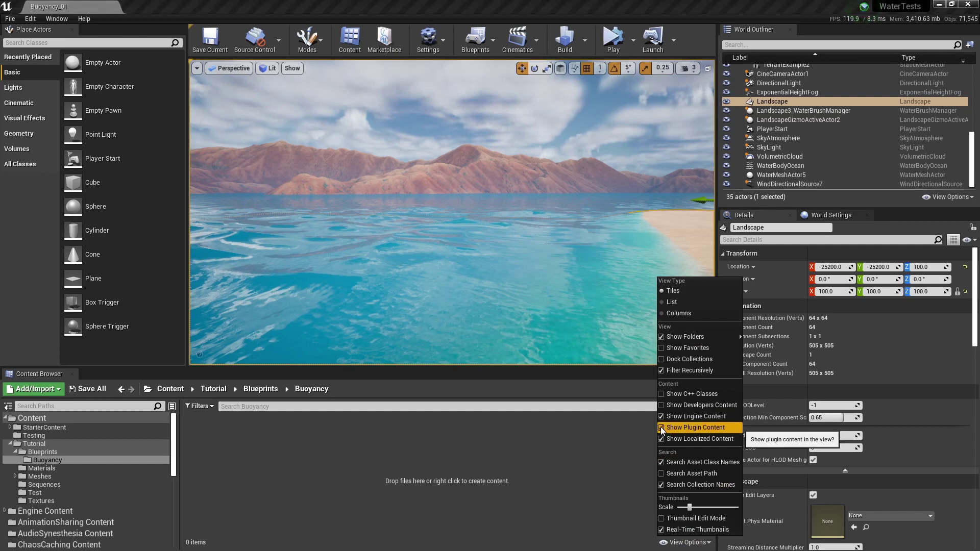
Filter the folder tree for 'wat' and open Water Content > Blueprints
left_click(41, 407)
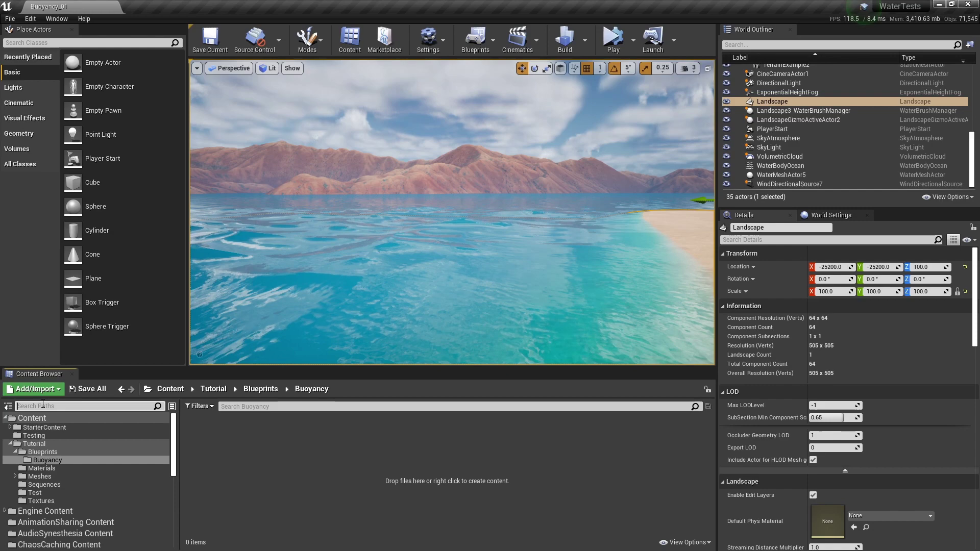
type("water")
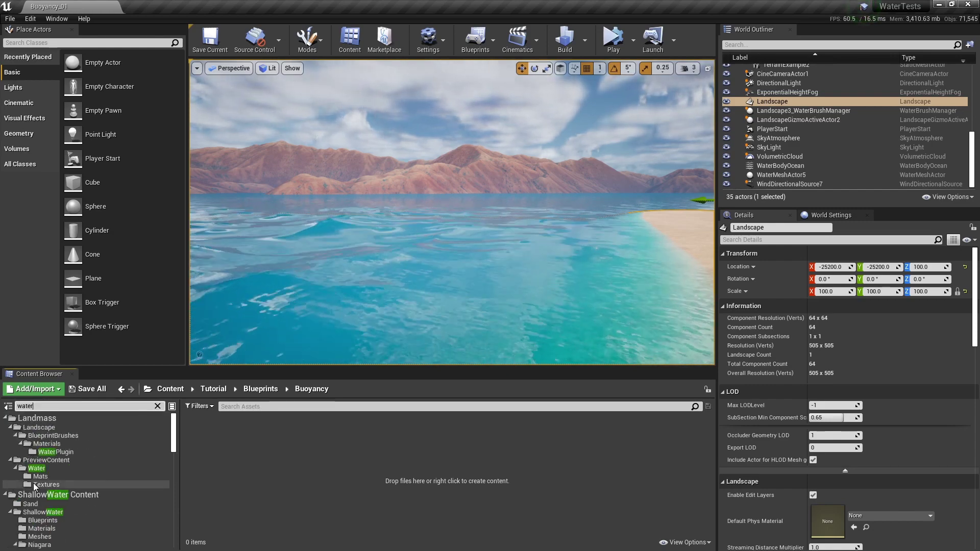
scroll(41, 449, "down", 5)
scroll(31, 495, "down", 2)
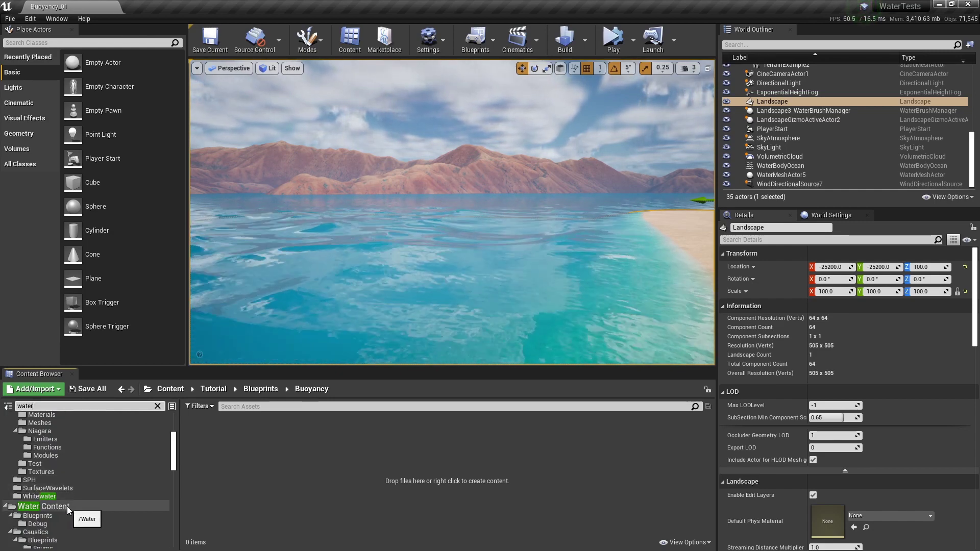
left_click(37, 515)
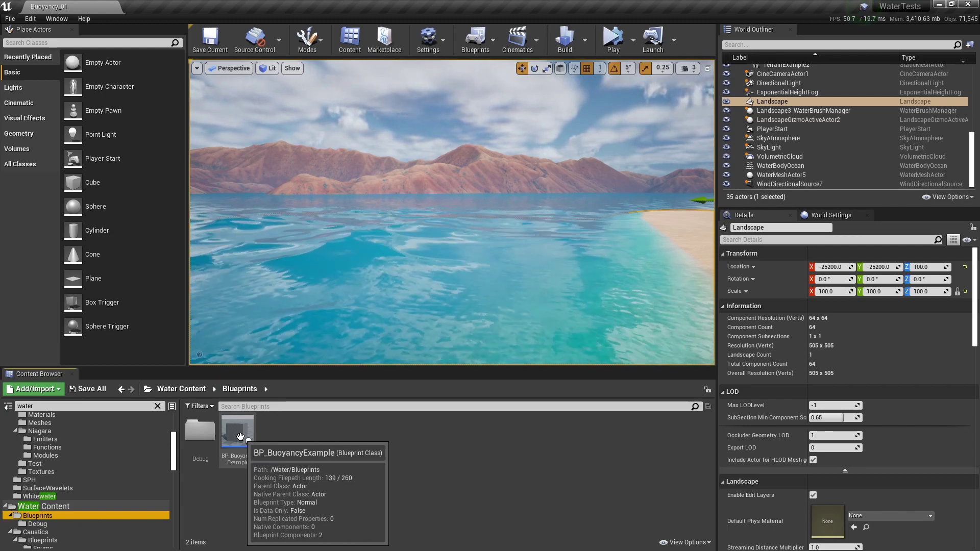
Place BP_BuoyancyExample over the ocean, raise it to Z 661, and test-simulate it floating
left_click_drag(239, 437, 295, 300)
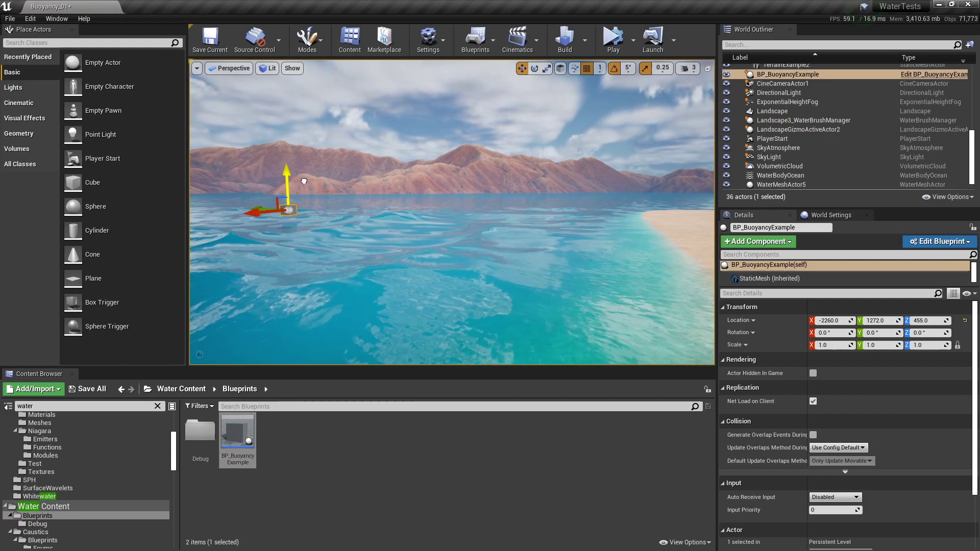
key("f")
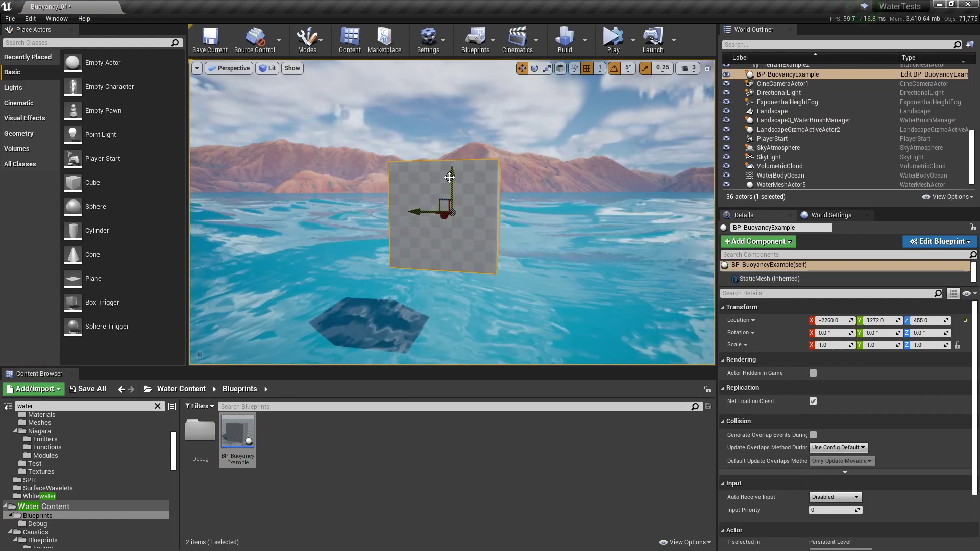
left_click_drag(449, 177, 449, 97)
scroll(449, 97, "down", 4)
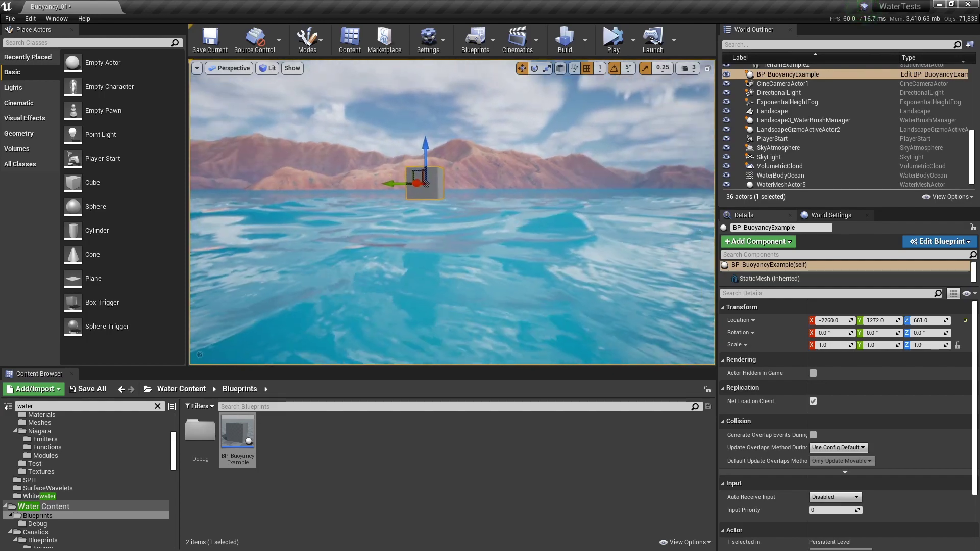
right_click_drag(449, 97, 449, 82)
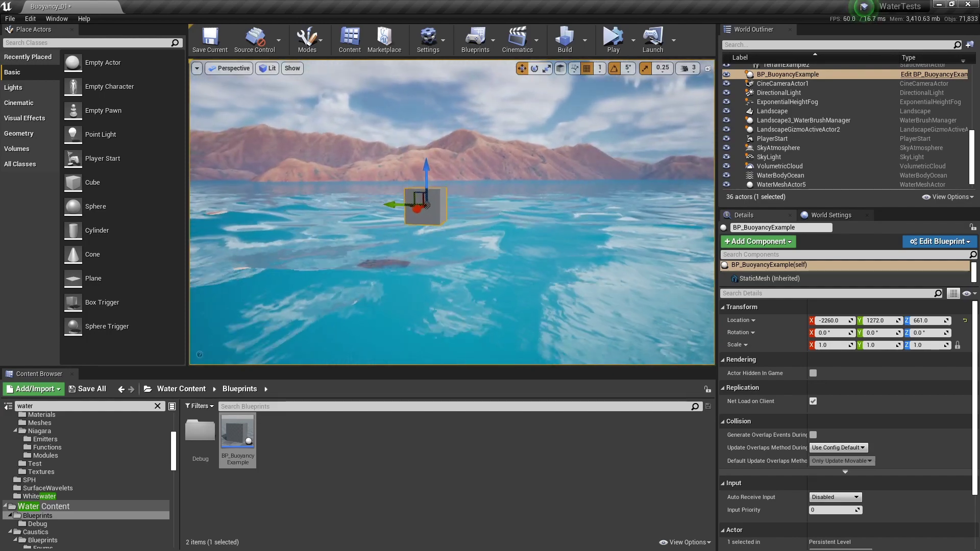
left_click(616, 46)
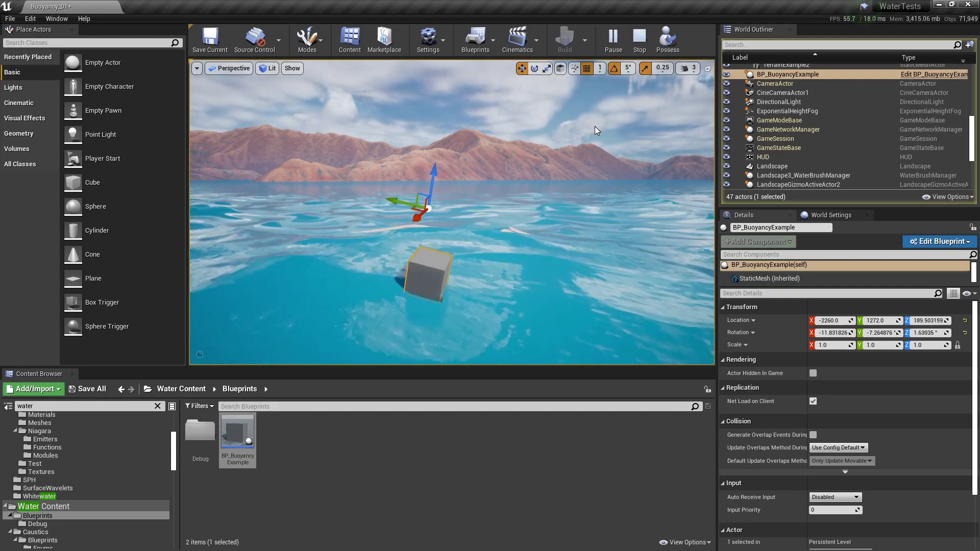
key("Escape")
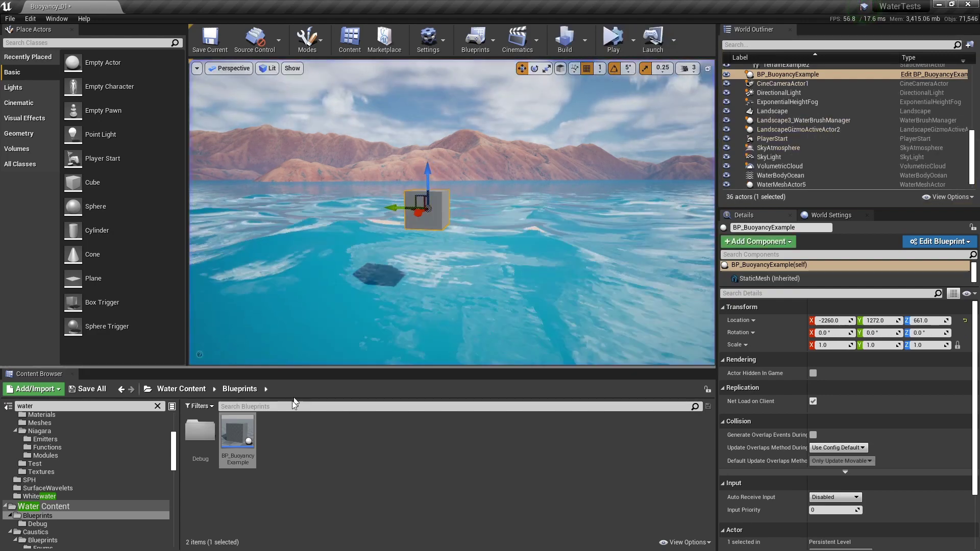
double_click(237, 434)
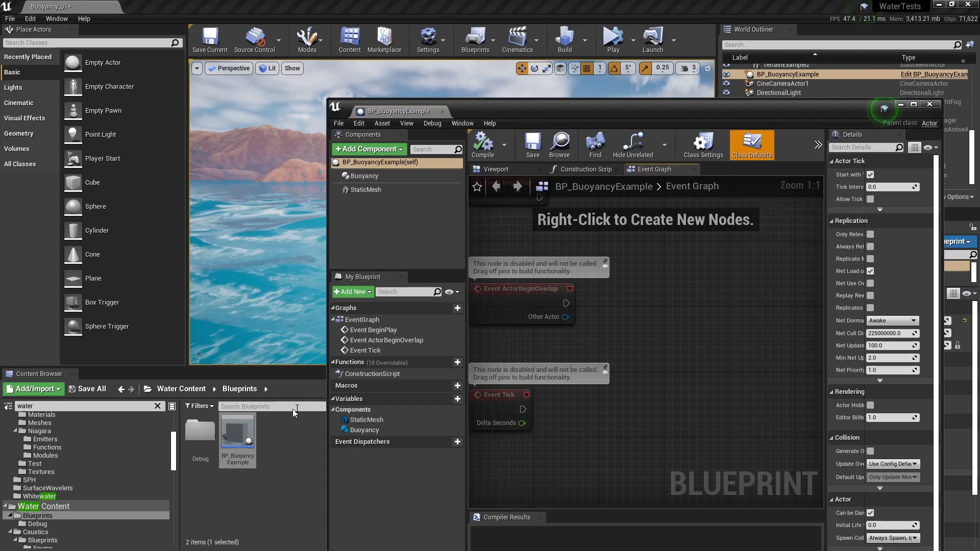
left_click_drag(536, 106, 487, 76)
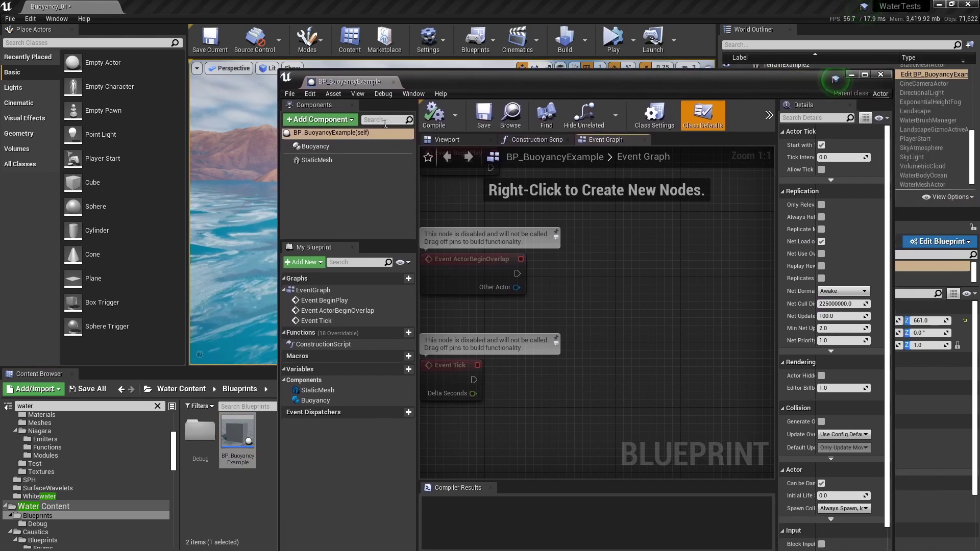
left_click(329, 161)
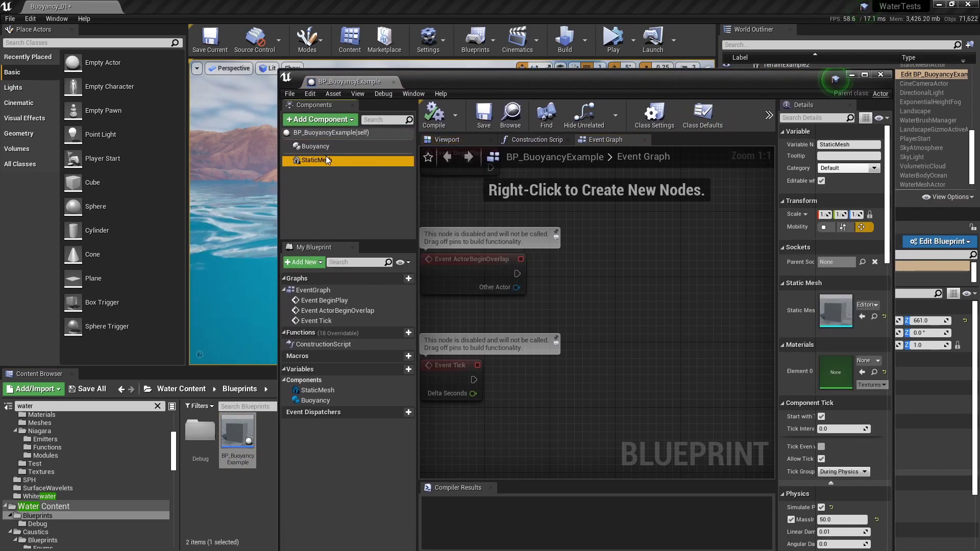
left_click(322, 145)
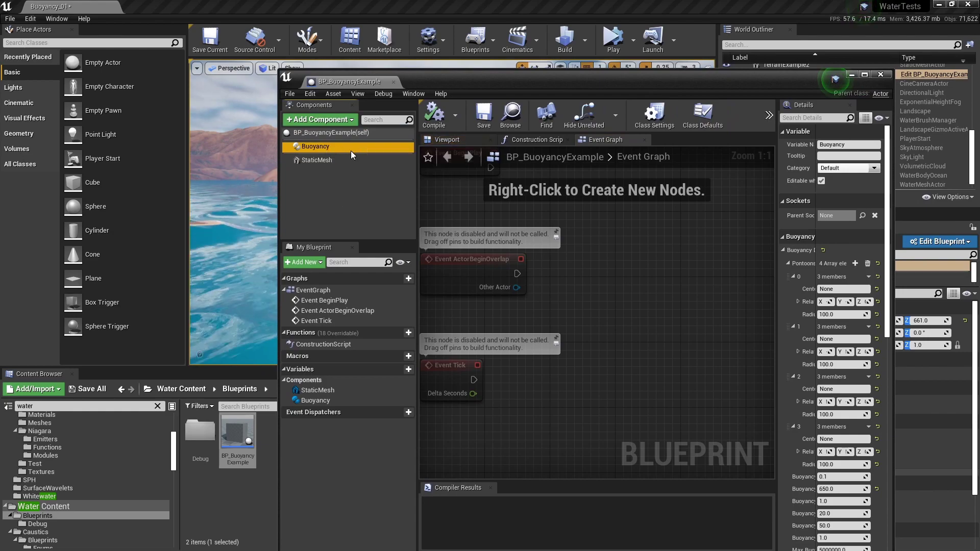
left_click(863, 74)
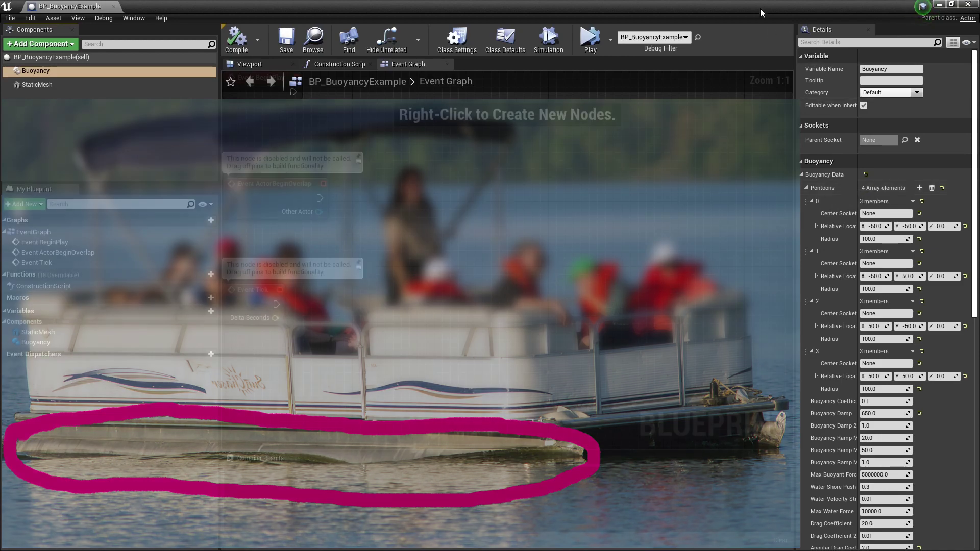
left_click_drag(760, 8, 632, 86)
left_click(826, 75)
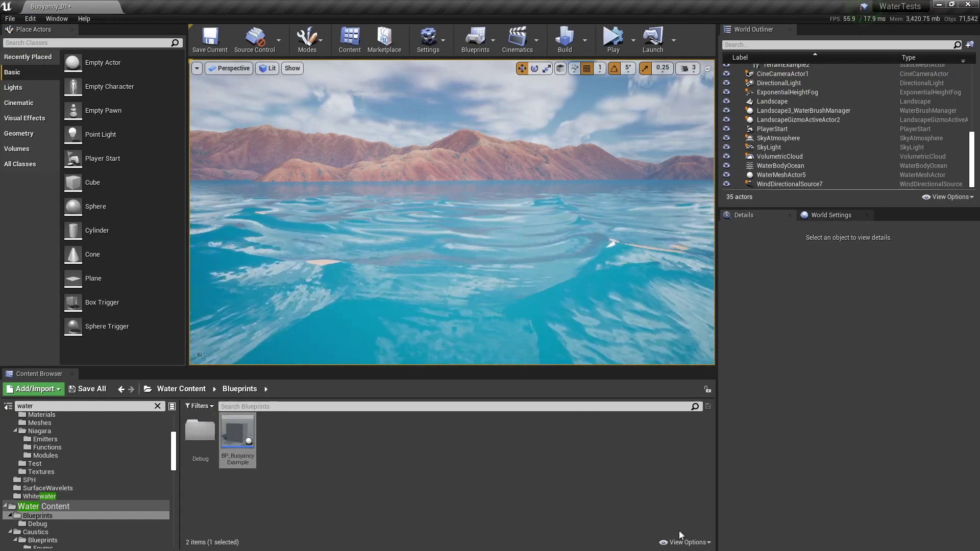
Hide plugin content, clear the 'wat' search, and open the empty Tutorial > Blueprints > Buoyancy folder
left_click(665, 543)
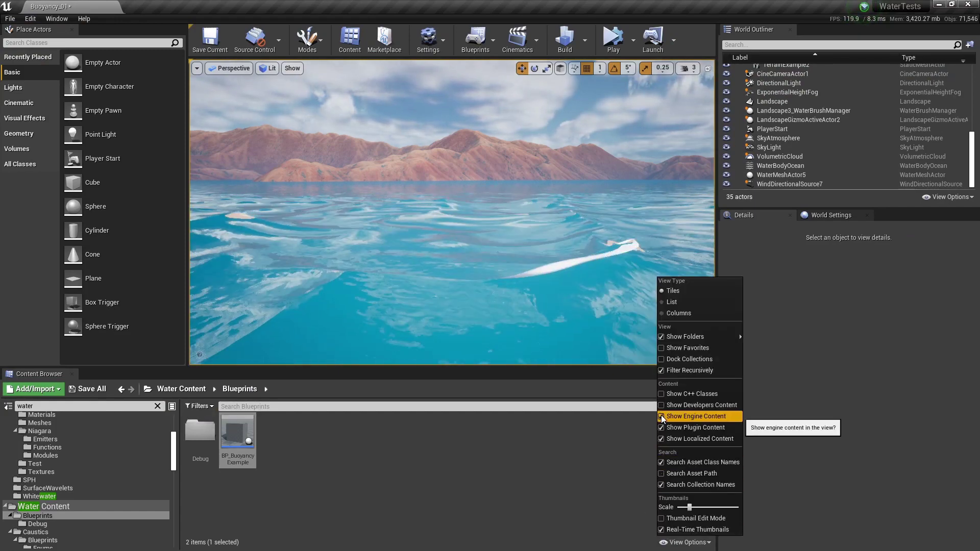
left_click(660, 428)
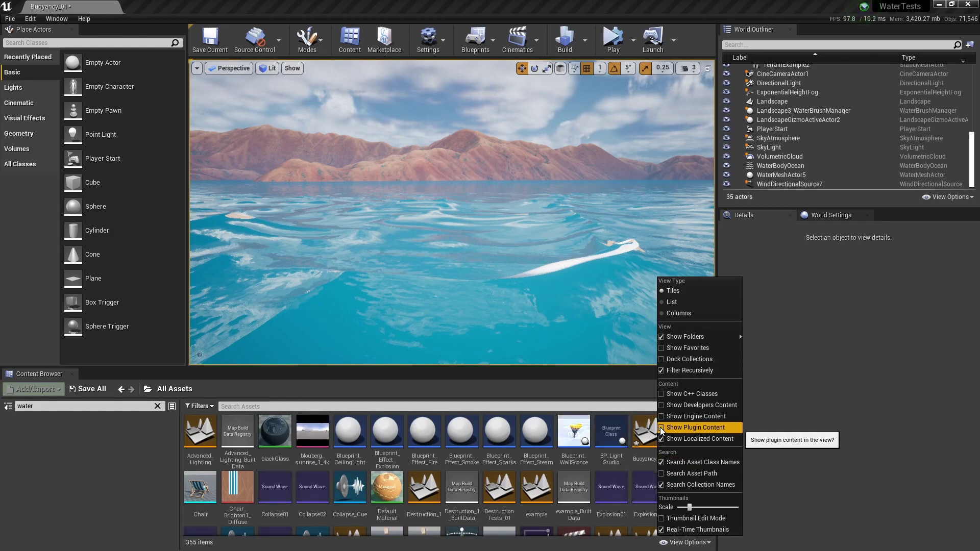
left_click(661, 428)
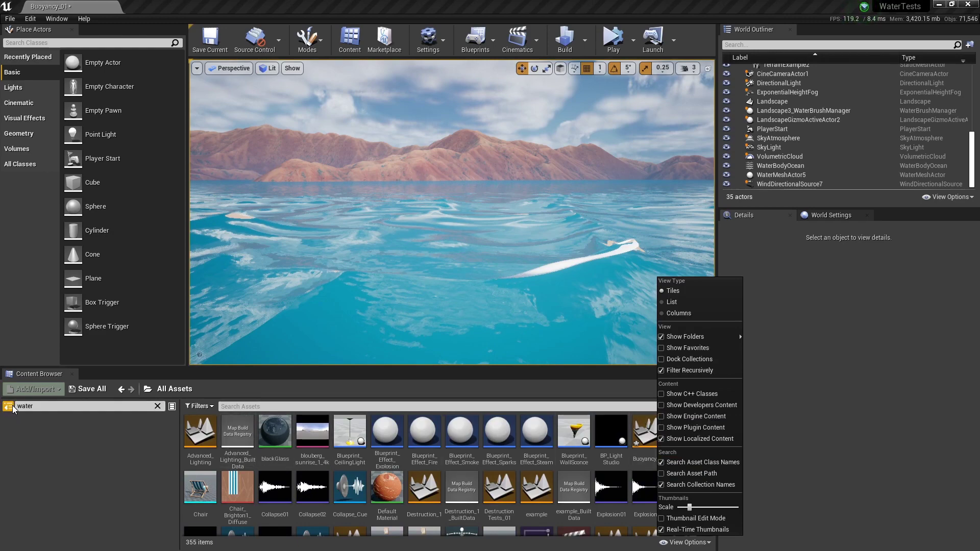
left_click(157, 405)
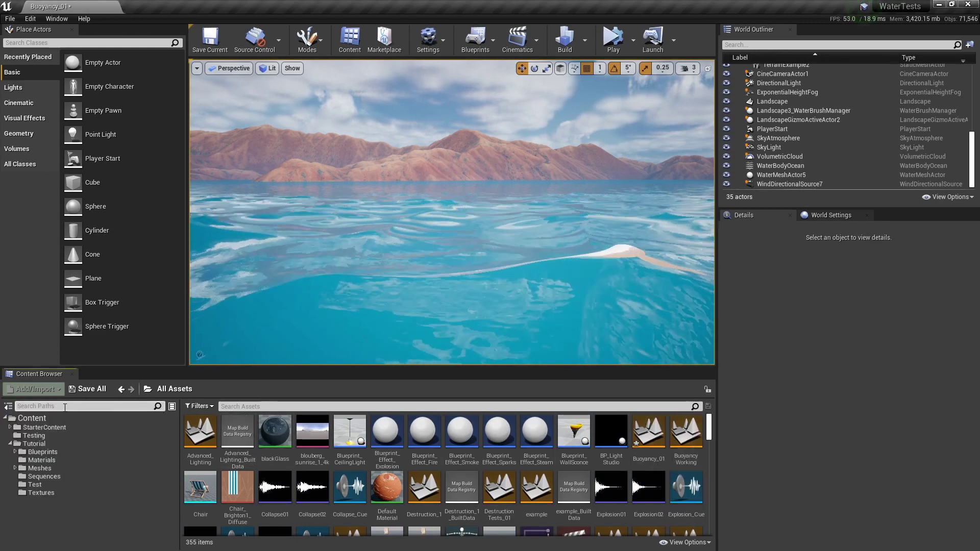
left_click(52, 453)
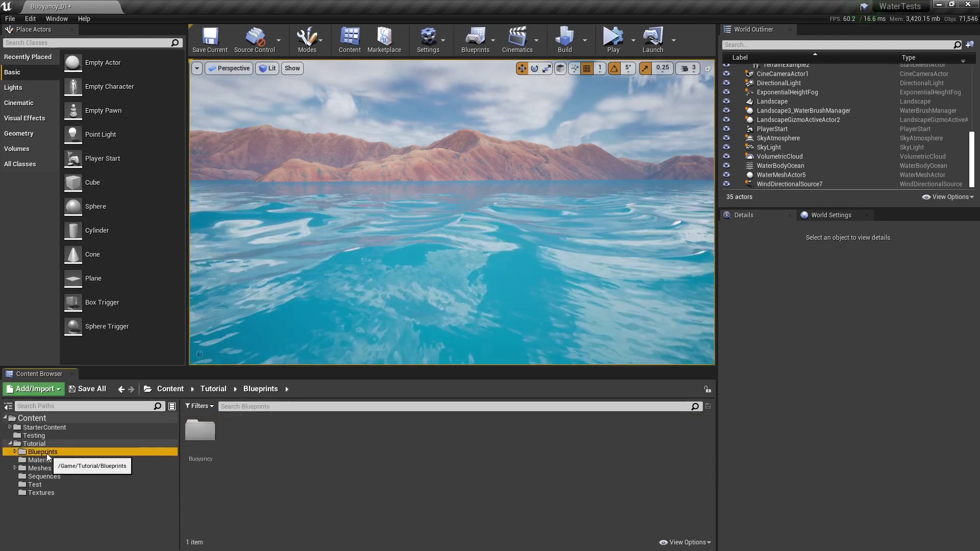
double_click(206, 431)
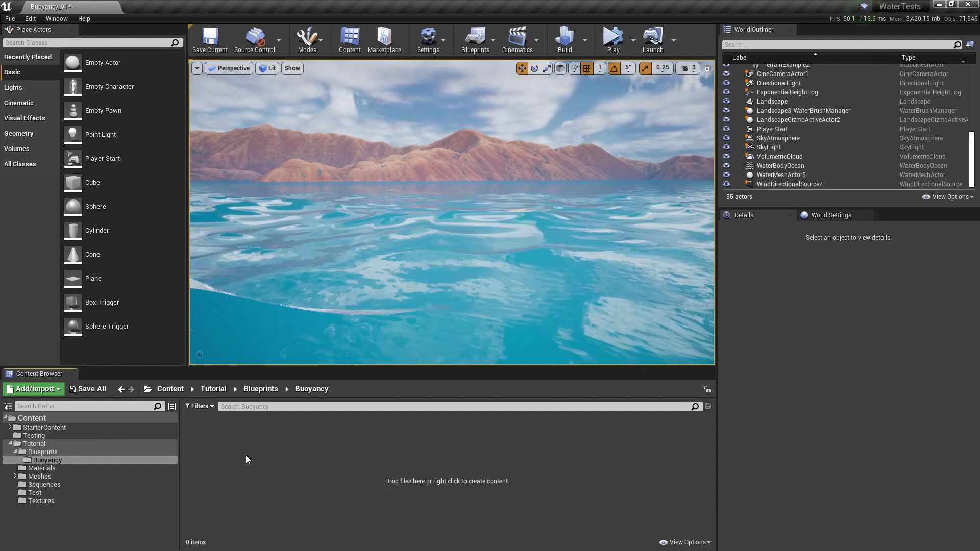
Create an Actor-based Blueprint Class in the Buoyancy folder named BP_BoyantPowerYacht
right_click(245, 454)
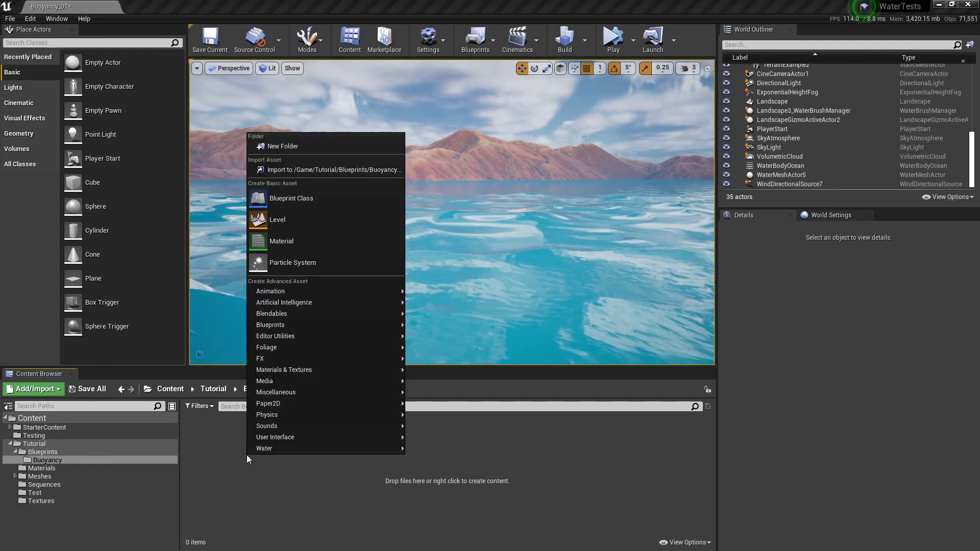
left_click(316, 198)
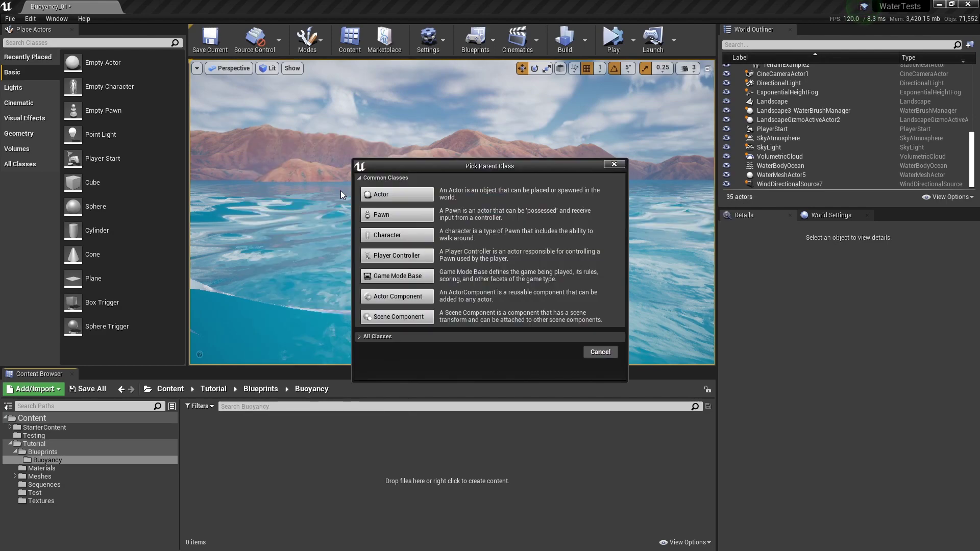
left_click(381, 194)
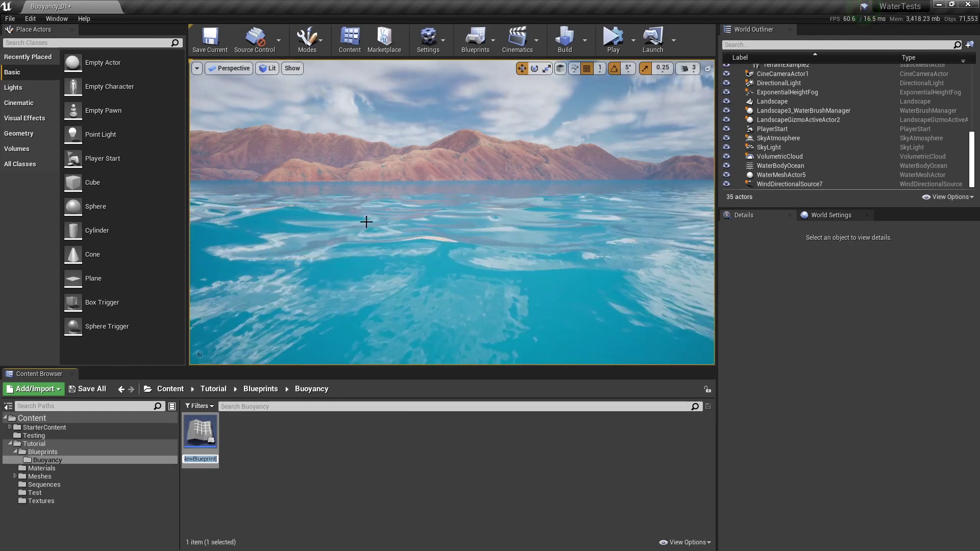
type("BP_")
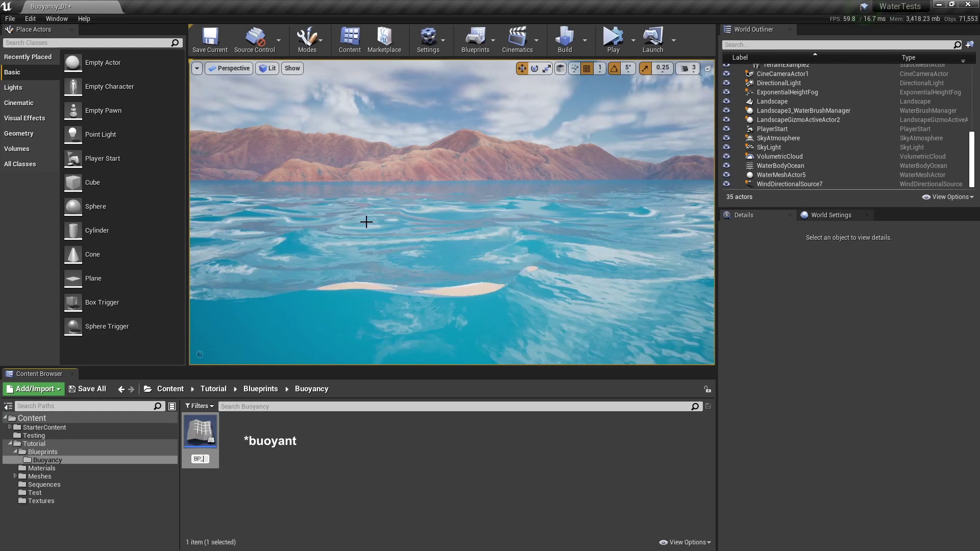
type("Boya")
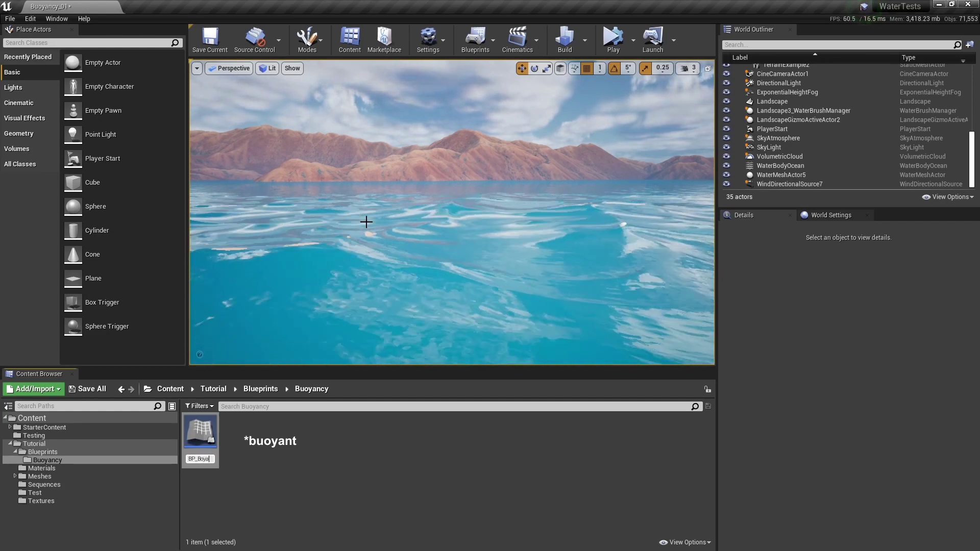
type("ntPowerYac")
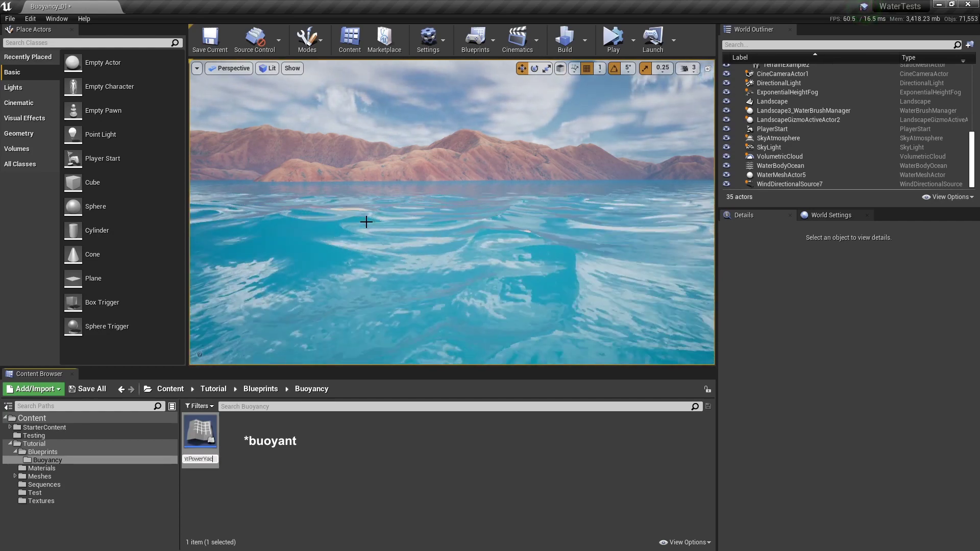
type("ht")
Open BP_BoyantPowerYacht maximized and add a Static Mesh component as the root
key("Return")
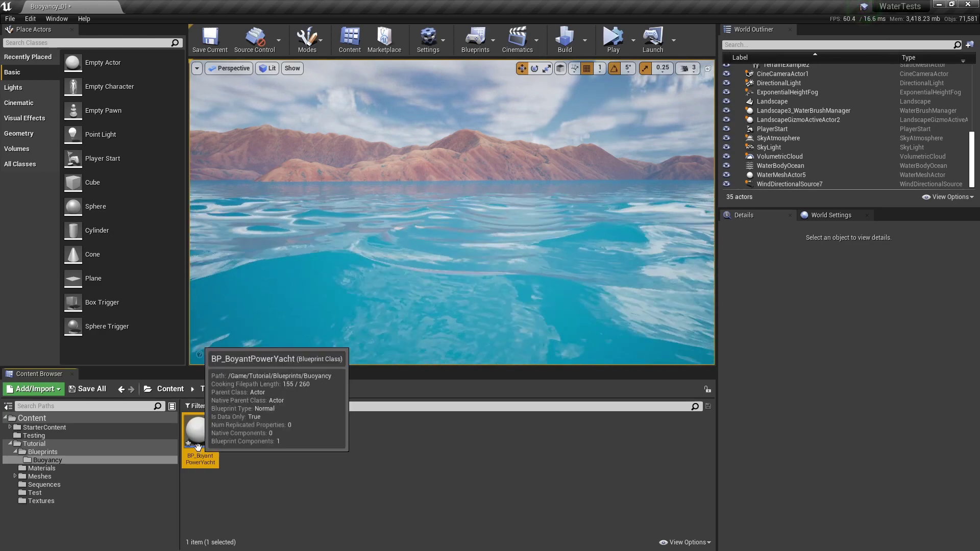
double_click(198, 447)
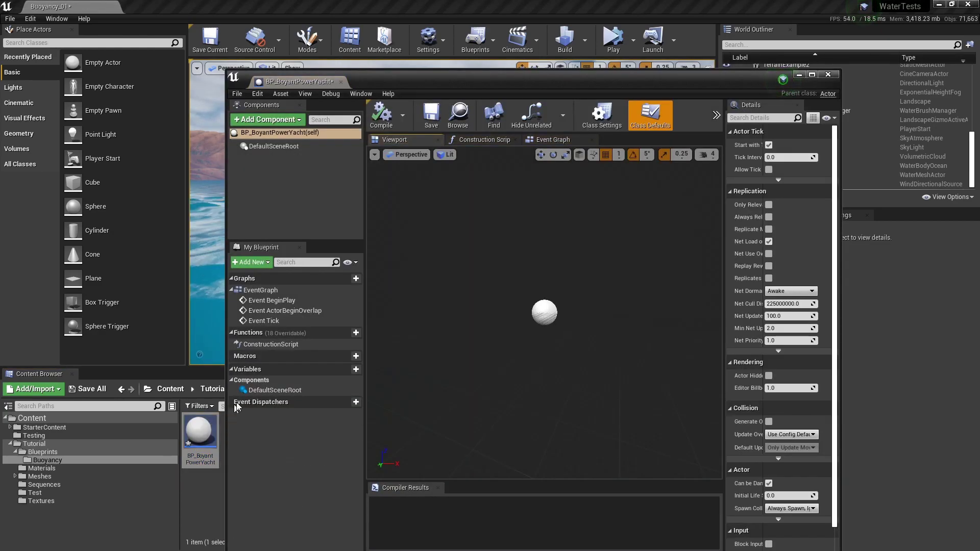
double_click(418, 84)
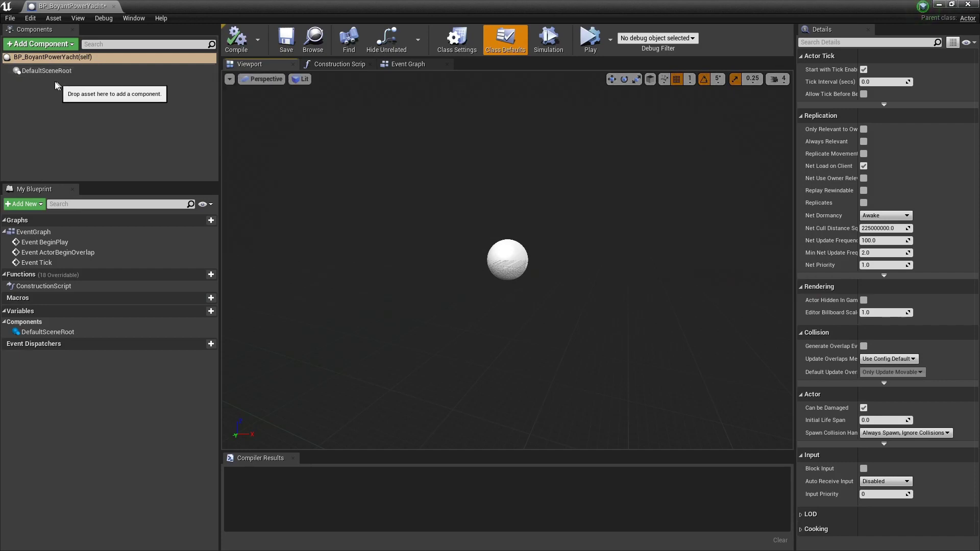
left_click(41, 84)
left_click(45, 44)
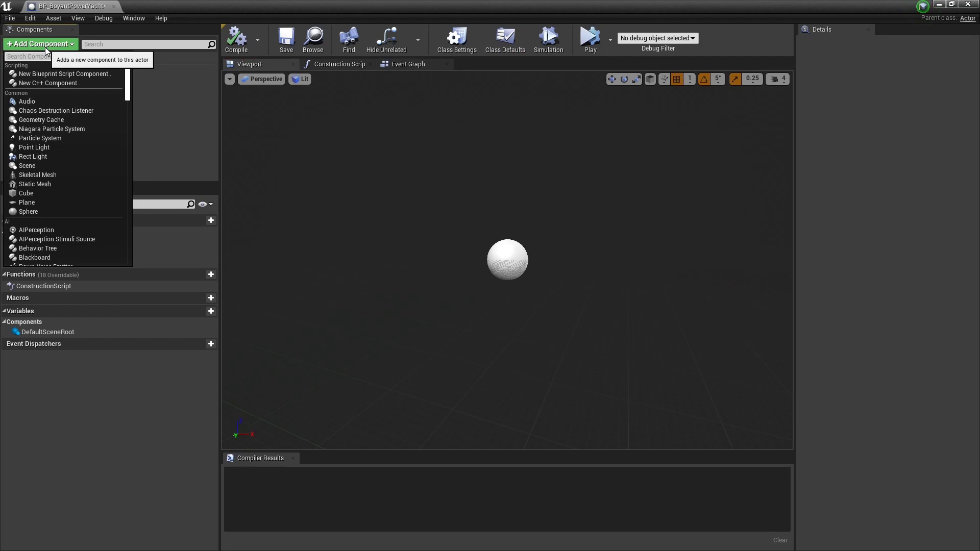
type("sta")
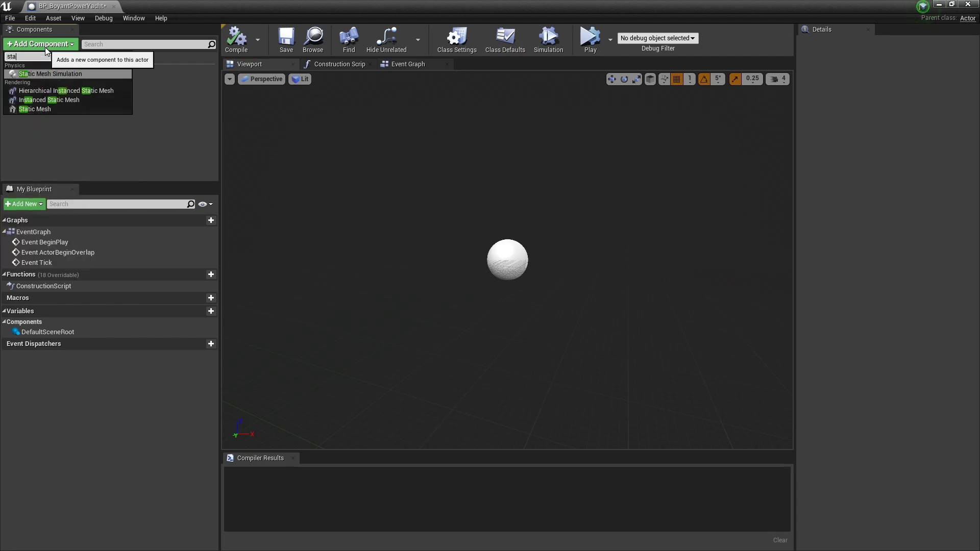
left_click(40, 108)
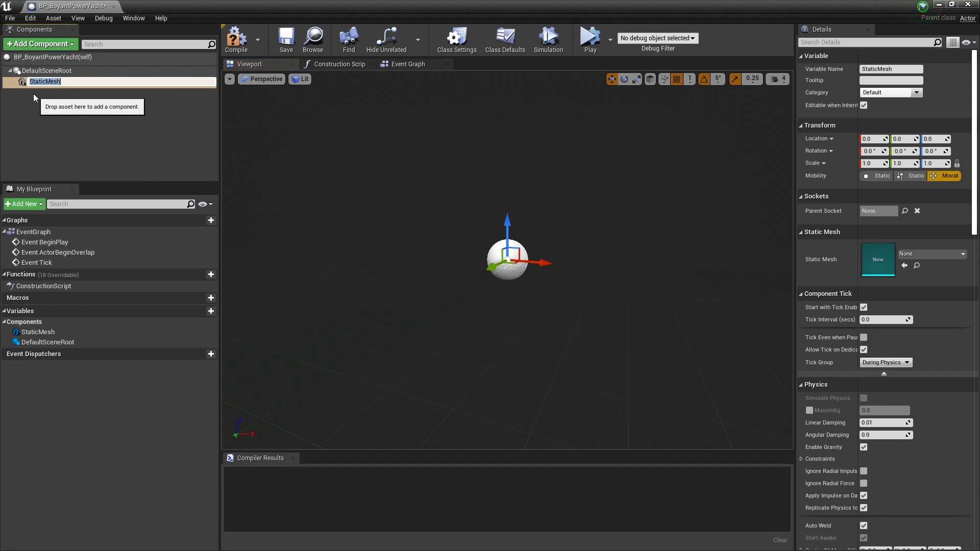
left_click_drag(31, 81, 29, 69)
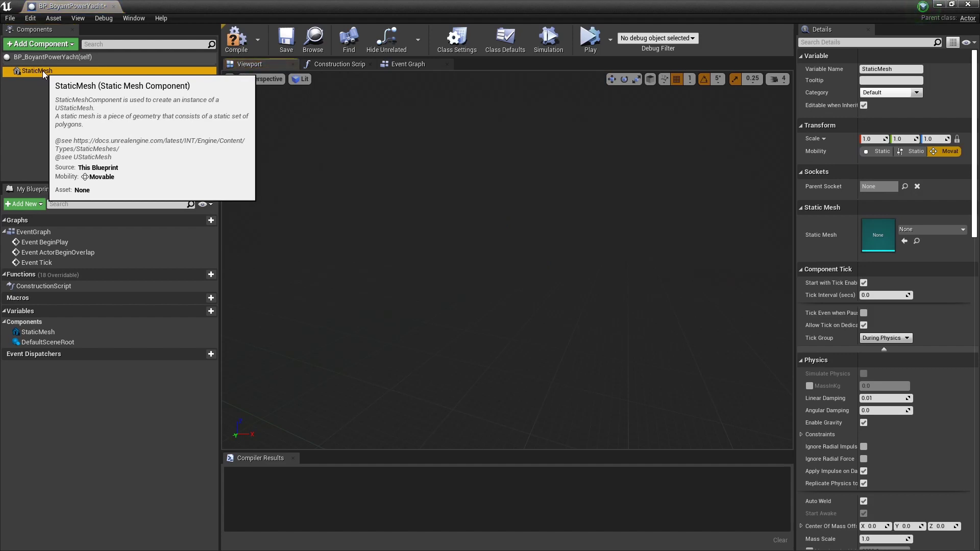
Rename the Static Mesh component to SM_PowerYacht
right_click(42, 71)
left_click(31, 70)
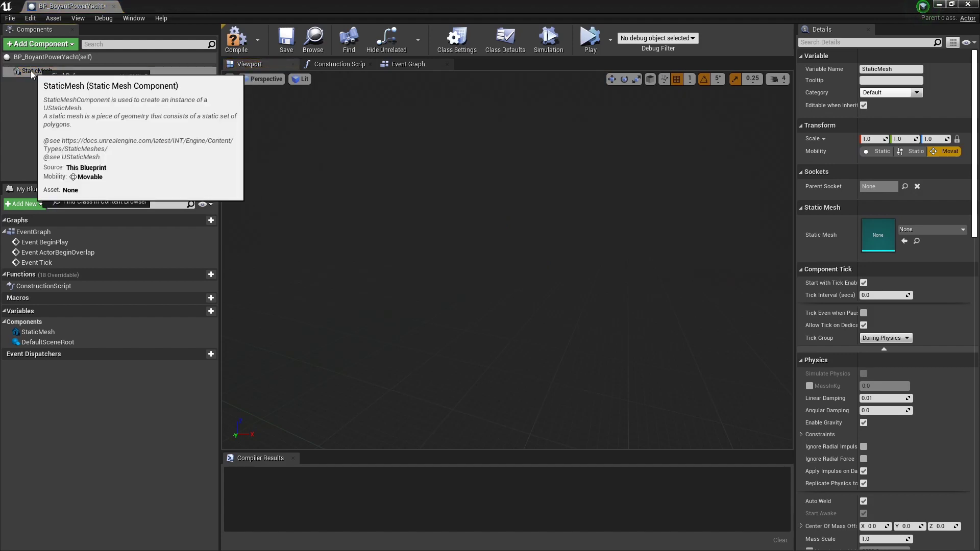
key("F2")
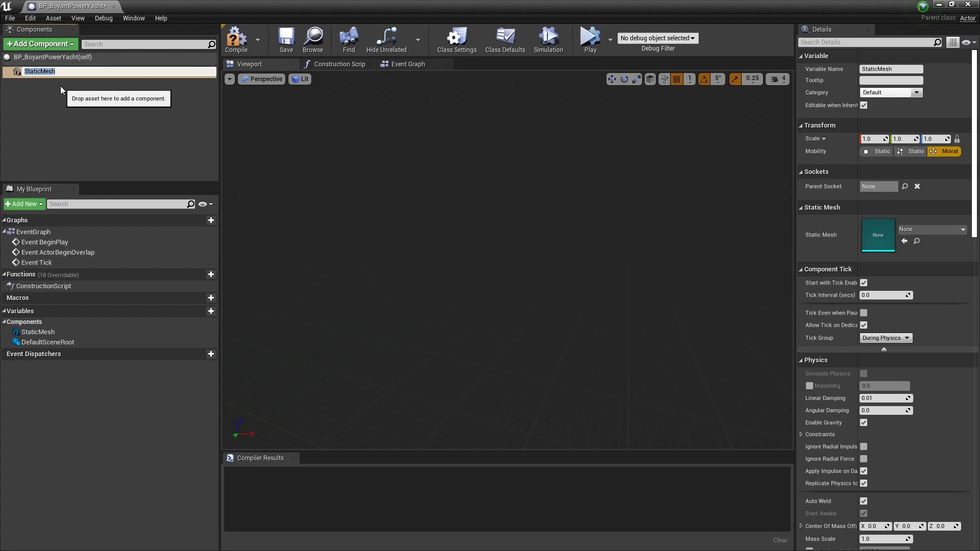
type("SM_PowerYacht")
key("Return")
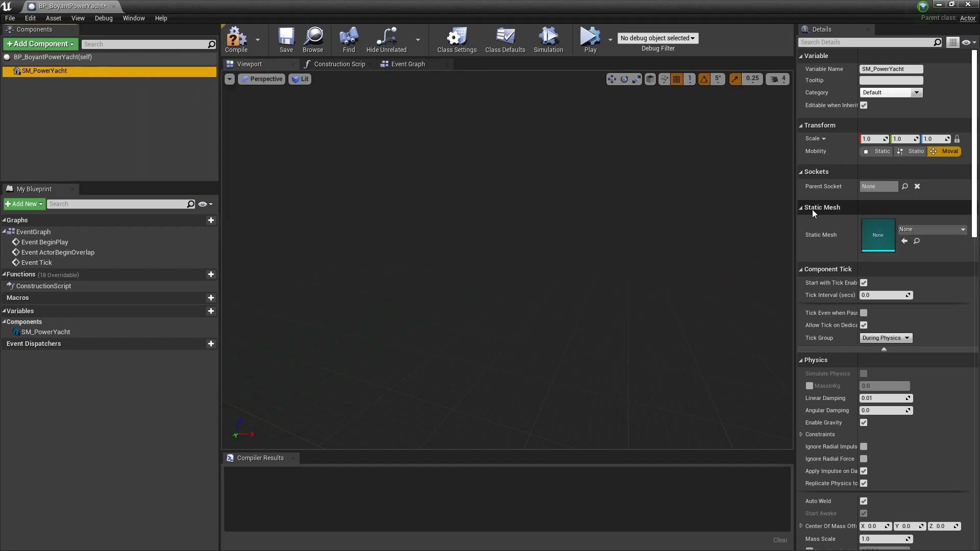
Assign the wallypowerExterior mesh to SM_PowerYacht and frame the yacht in the preview
left_click(910, 230)
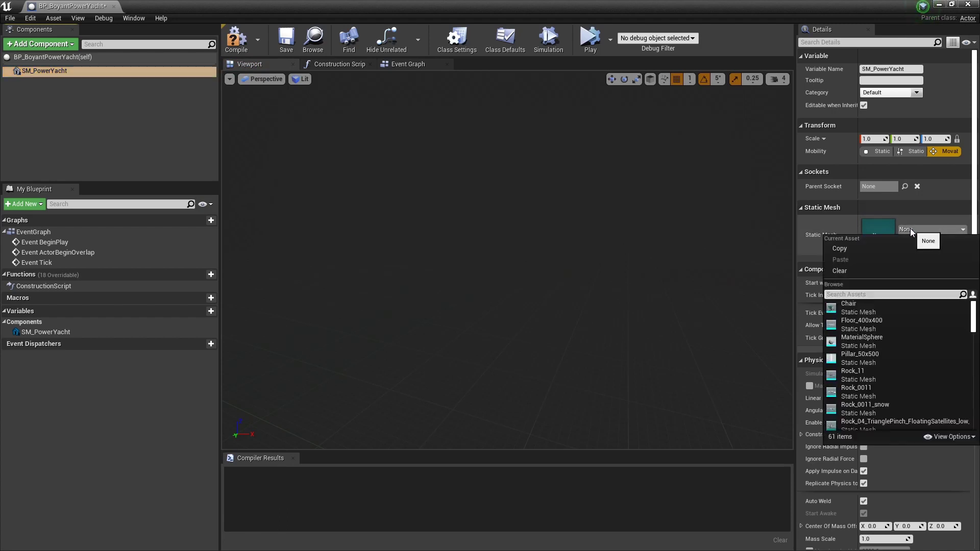
type("power")
left_click(874, 317)
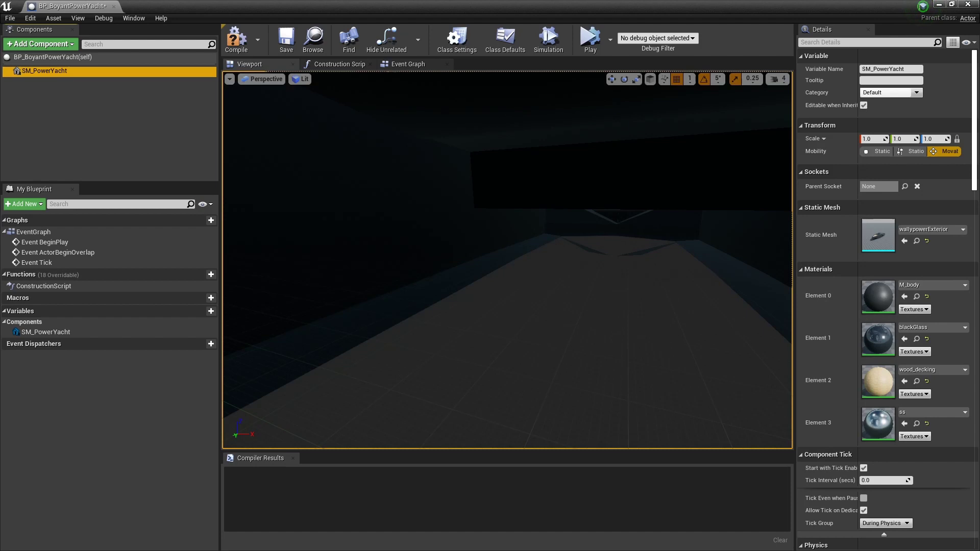
key("f")
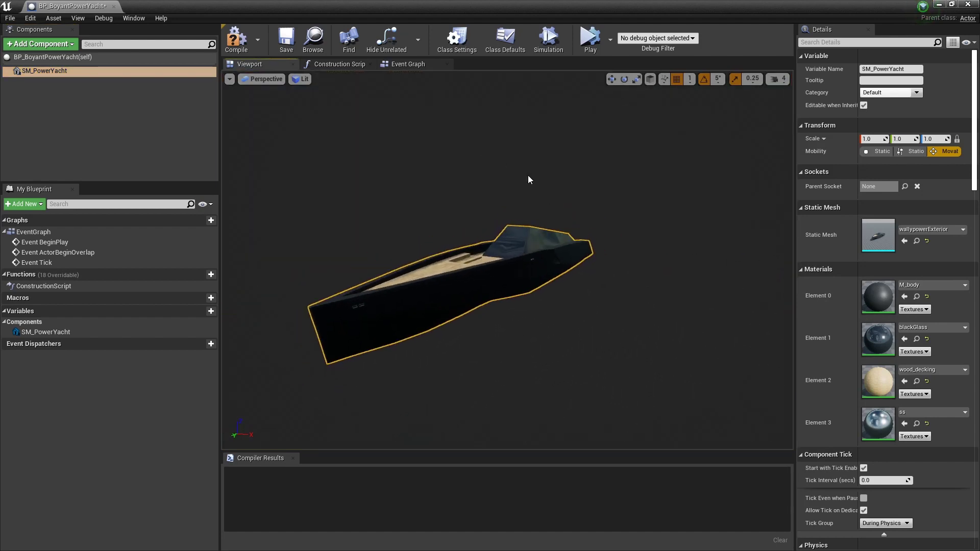
left_click_drag(435, 243, 438, 262)
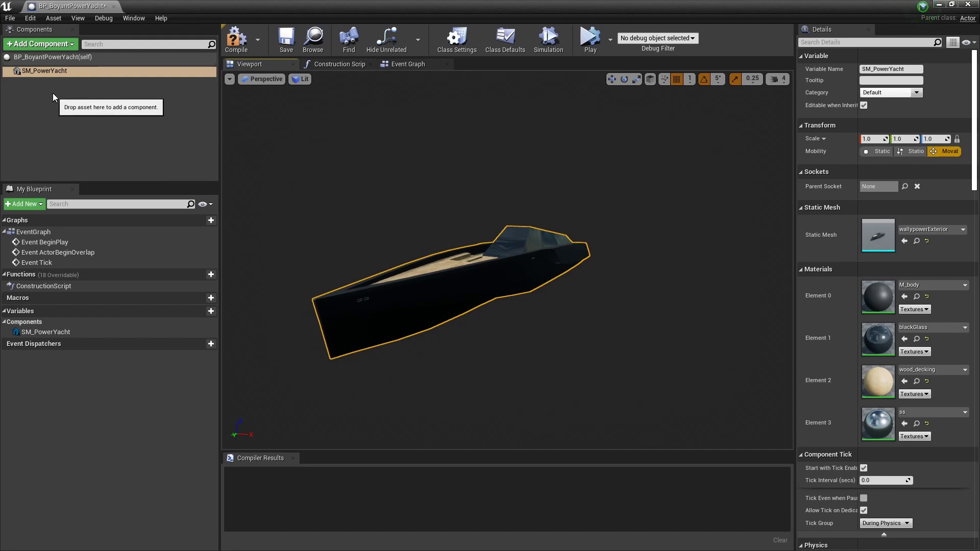
Add a Buoyancy component with its default name
left_click(42, 44)
type("buo")
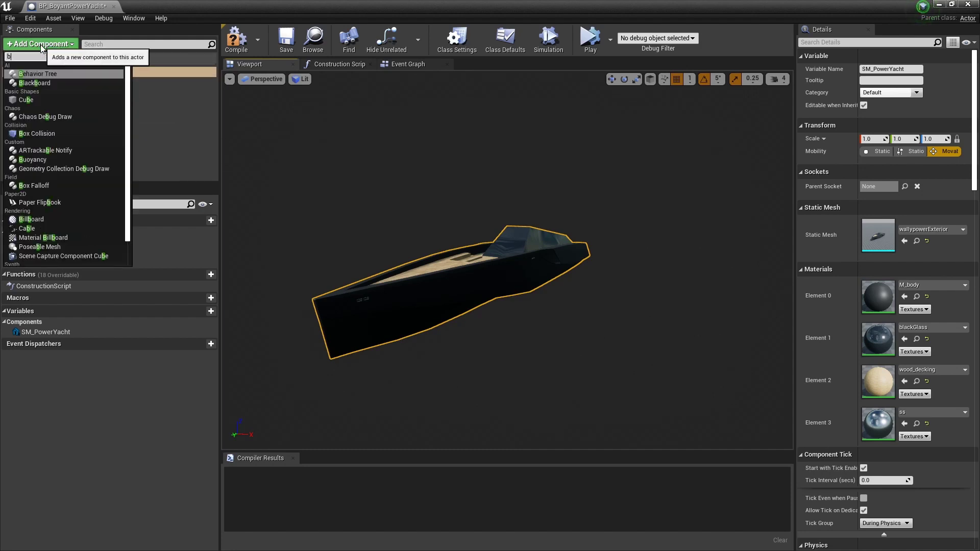
left_click(54, 78)
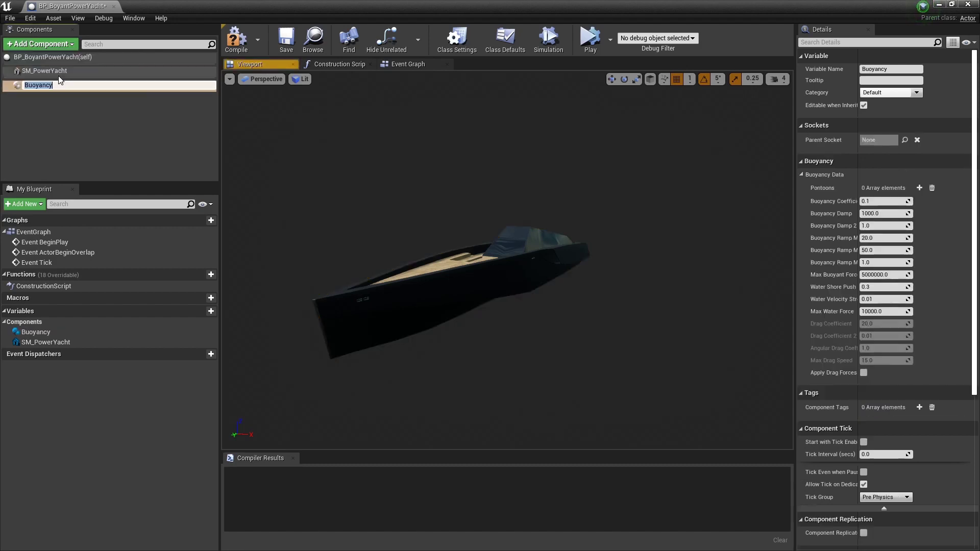
key("Return")
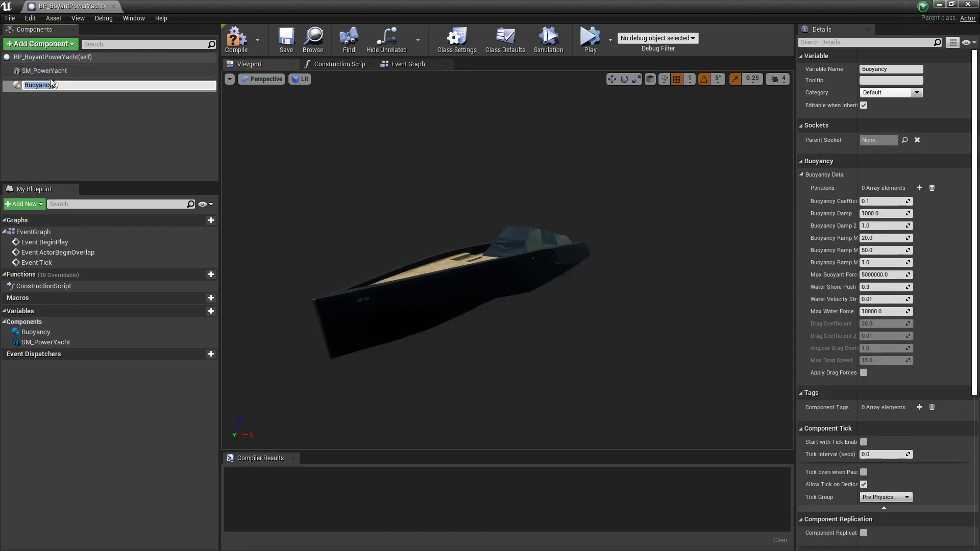
Turn on Simulate Physics for SM_PowerYacht, then compile and save the Blueprint
left_click(57, 71)
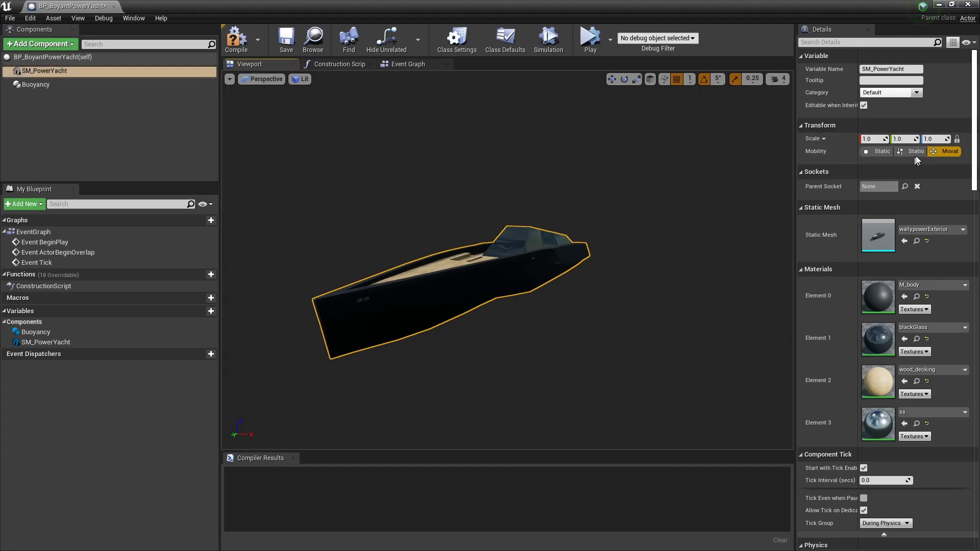
scroll(947, 162, "down", 8)
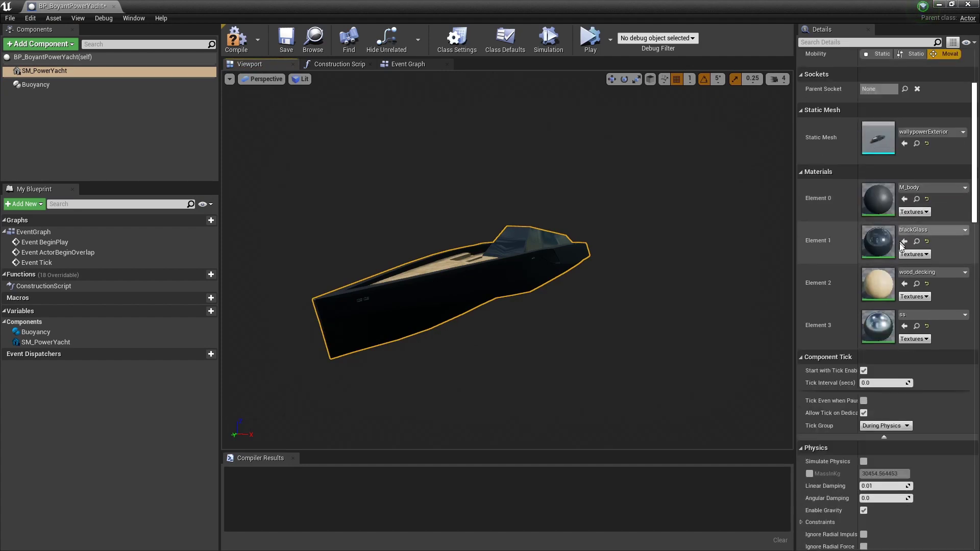
scroll(879, 295, "down", 2)
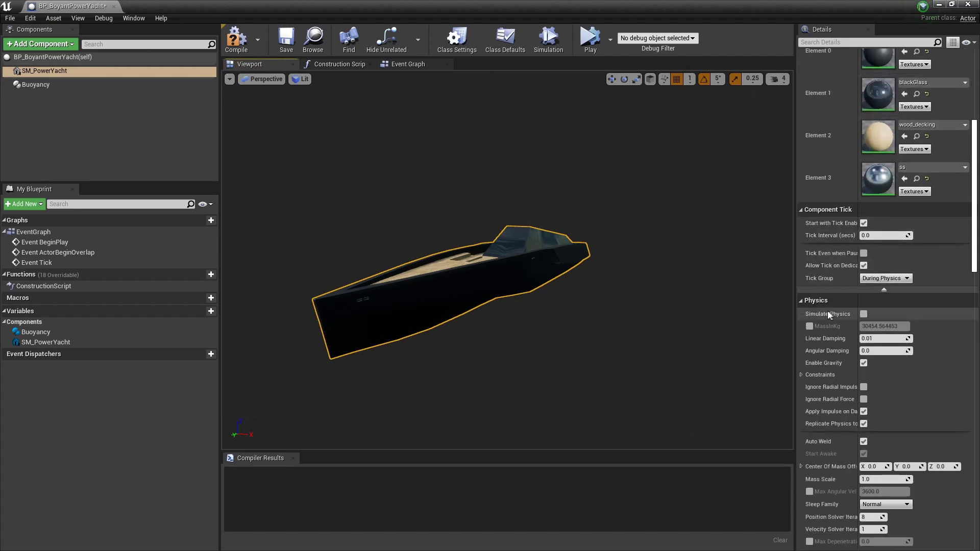
left_click(864, 314)
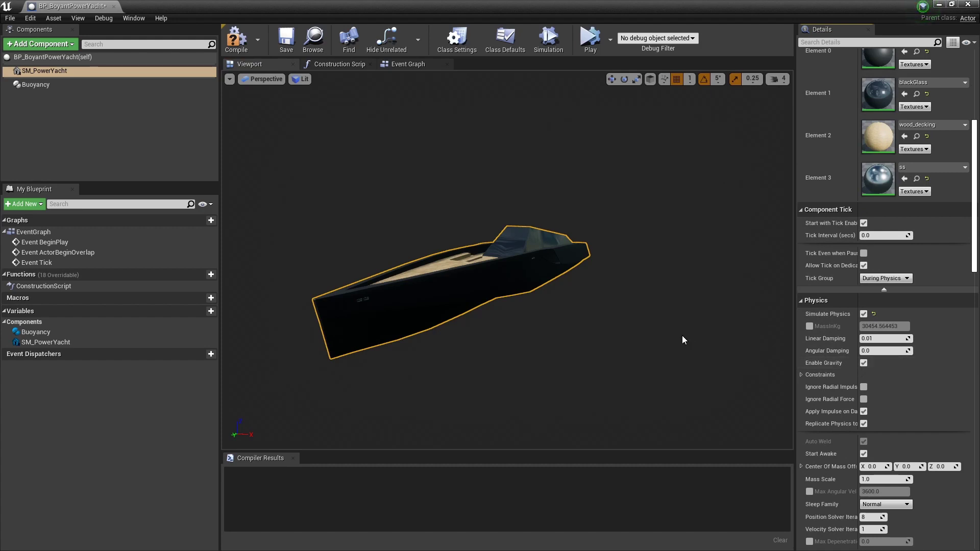
left_click(234, 39)
left_click(286, 44)
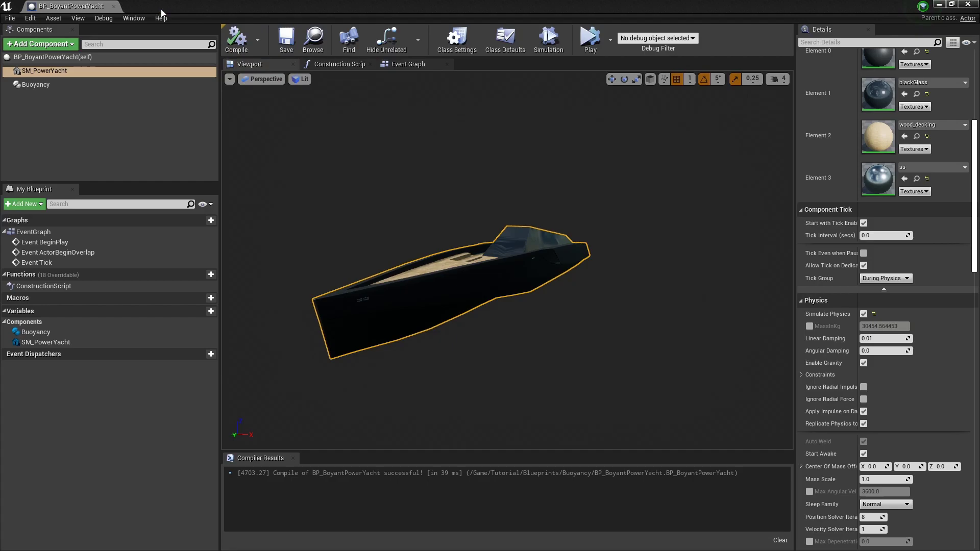
left_click_drag(77, 7, 204, 13)
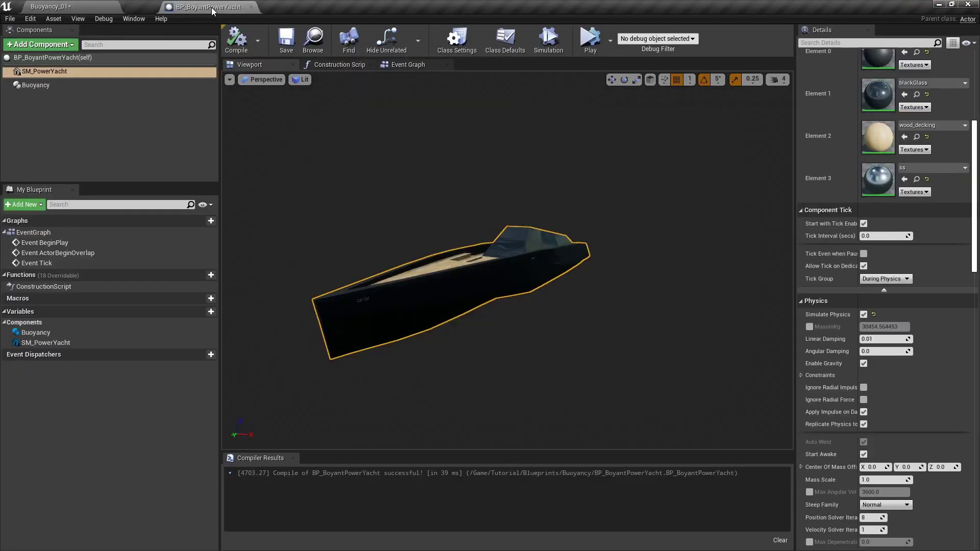
Drop BP_BoyantPowerYacht above the ocean in Buoyancy_01 and run a test simulation
left_click(76, 7)
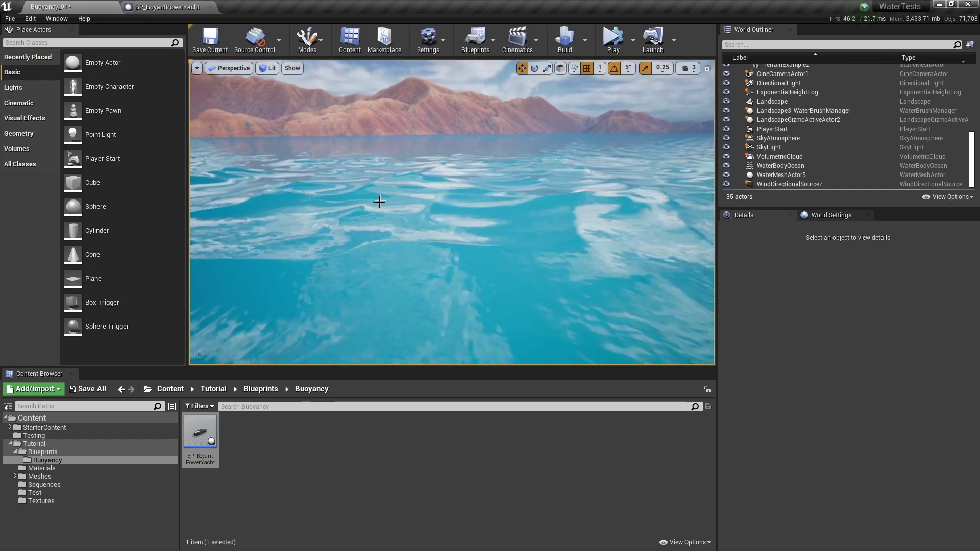
left_click_drag(200, 432, 475, 166)
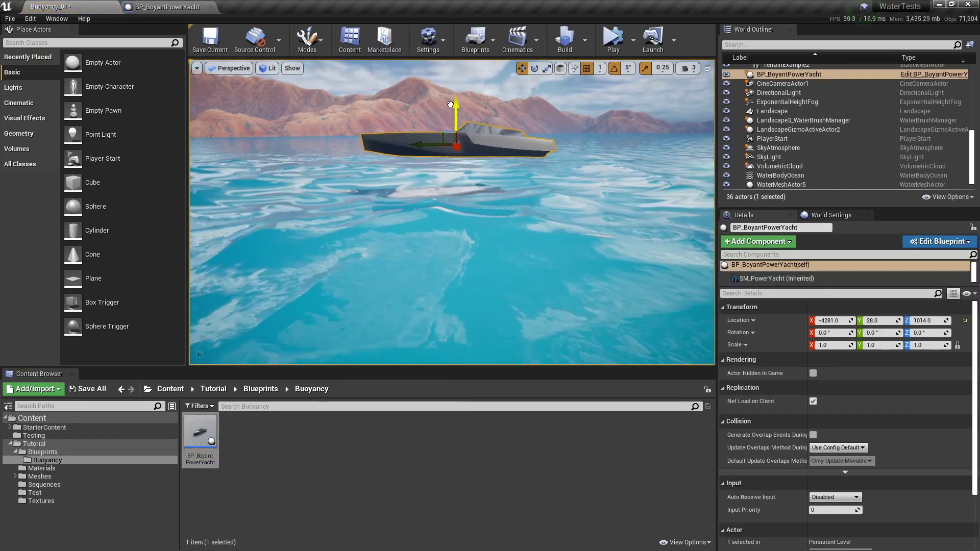
right_click_drag(474, 167, 485, 158)
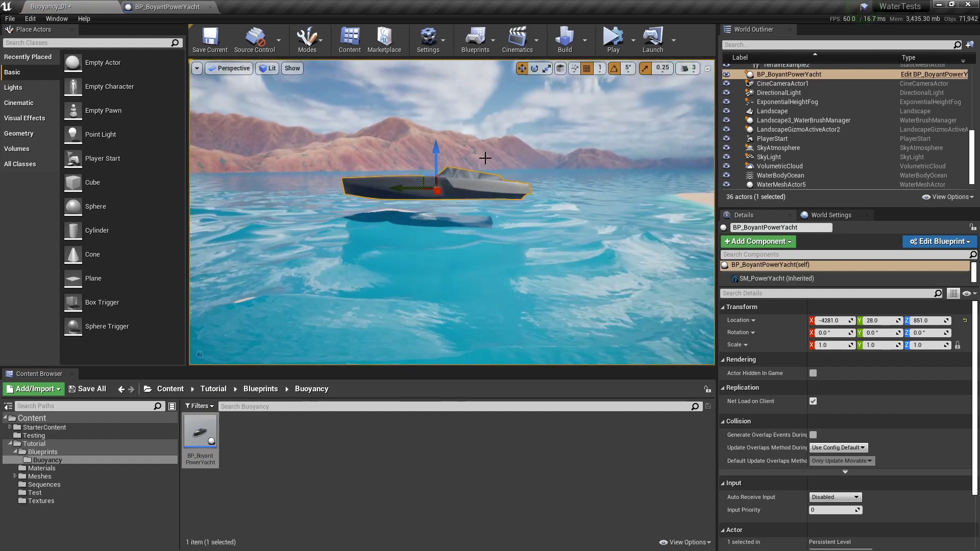
left_click(612, 37)
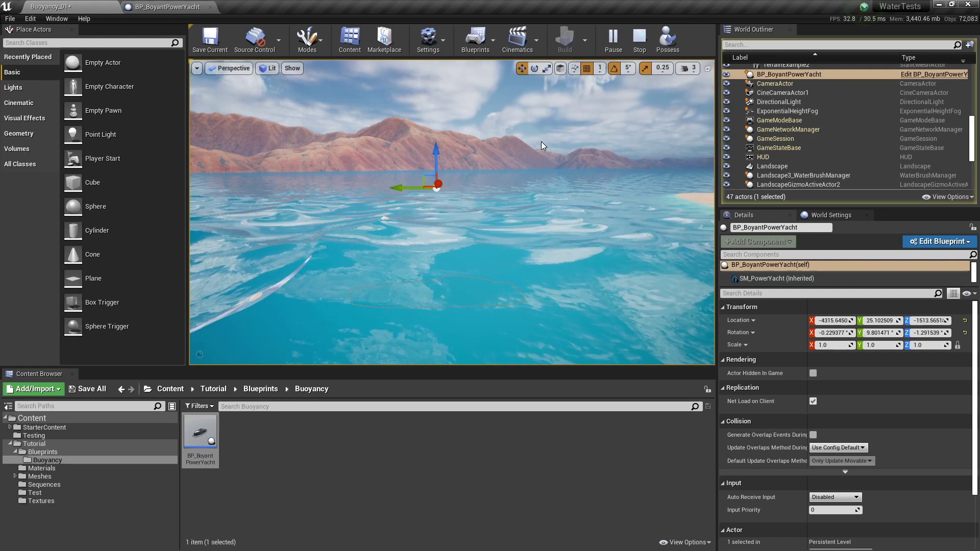
key("Escape")
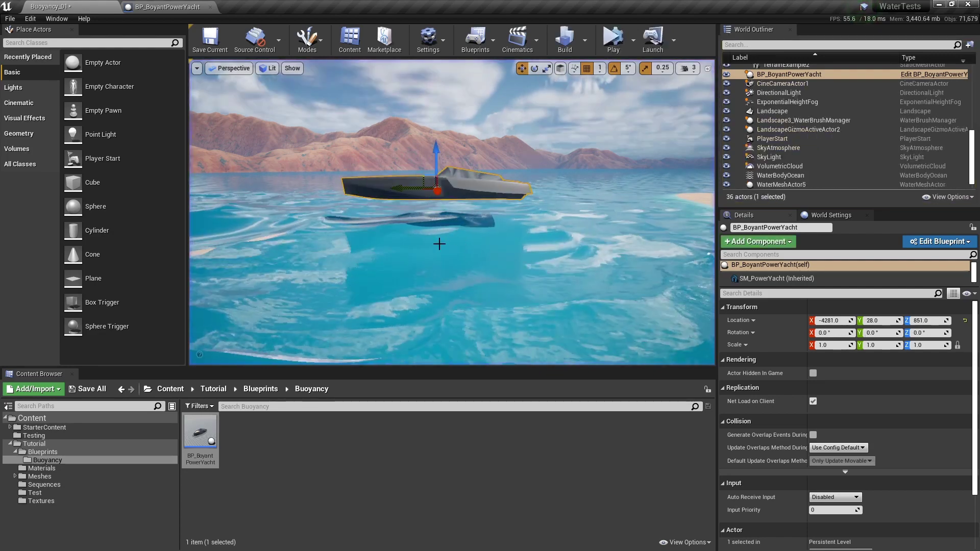
Add a first pontoon to the Buoyancy component's Pontoons array and compile
double_click(207, 432)
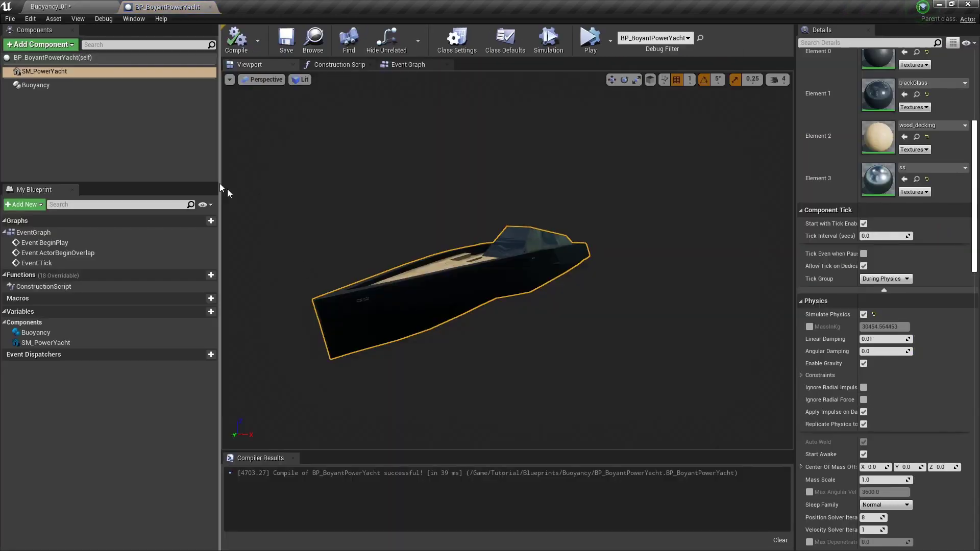
left_click(53, 84)
scroll(897, 216, "up", 8)
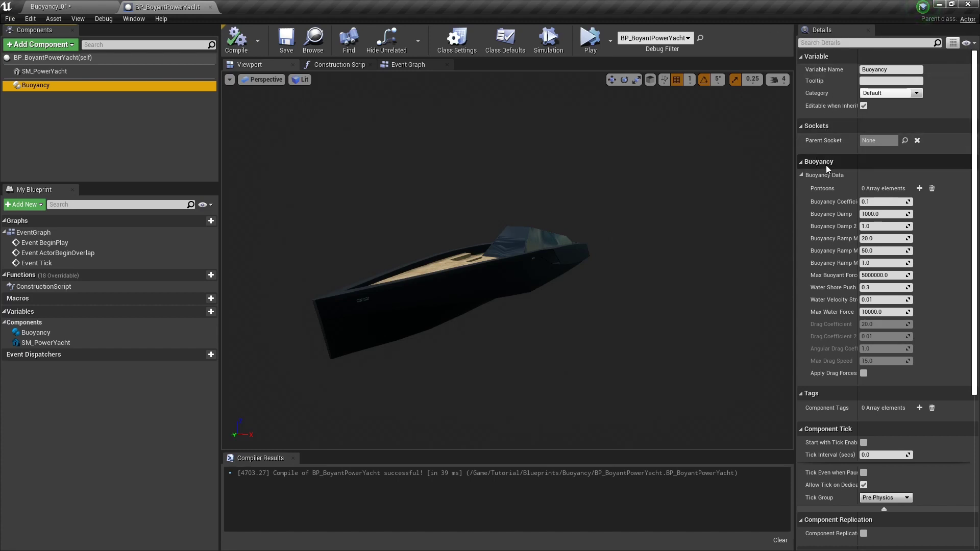
left_click(920, 189)
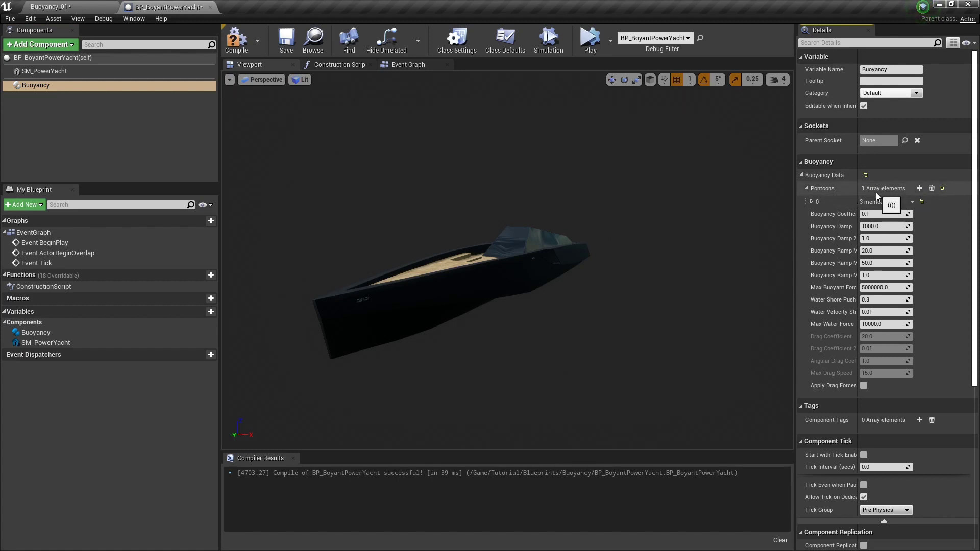
left_click(233, 49)
Override SM_PowerYacht's mass to 100.0 kg and save the Blueprint
left_click(51, 72)
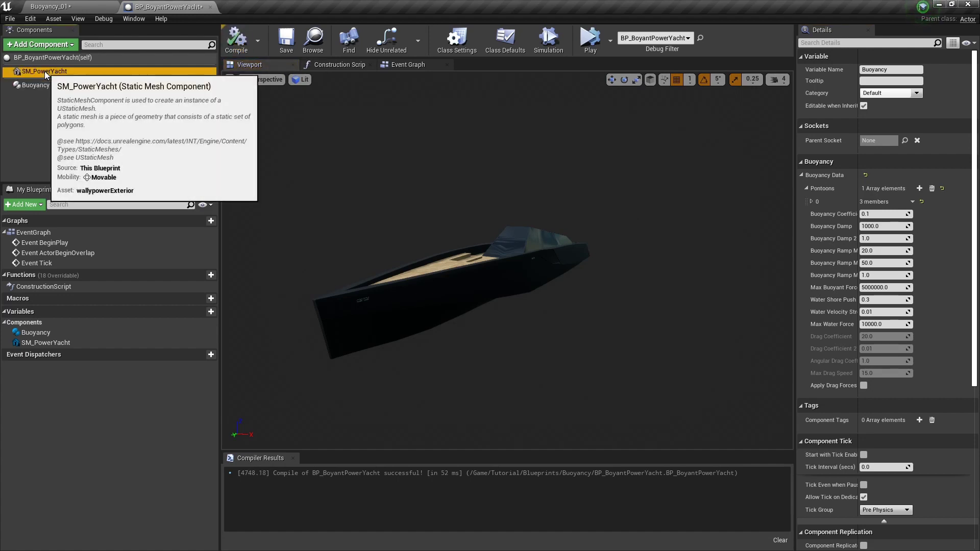
scroll(903, 272, "down", 6)
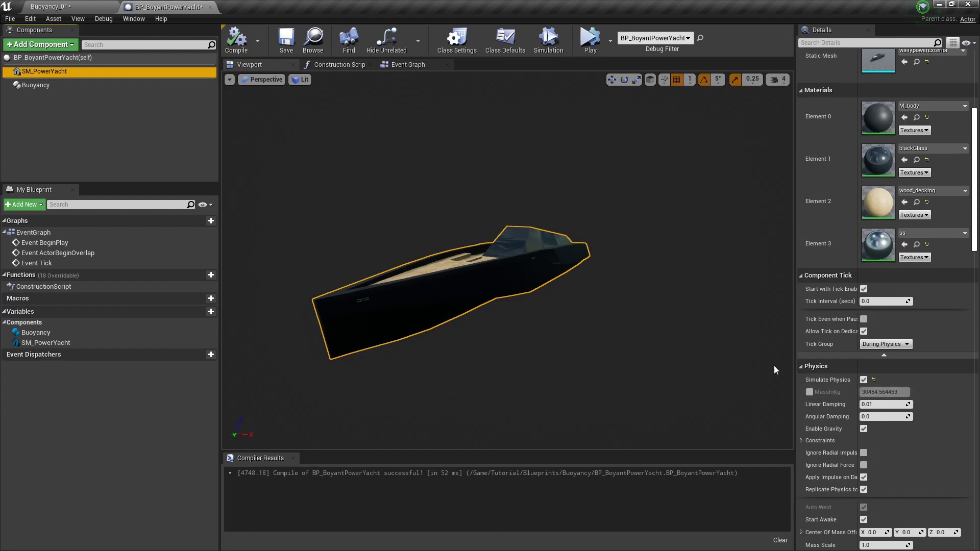
left_click(809, 392)
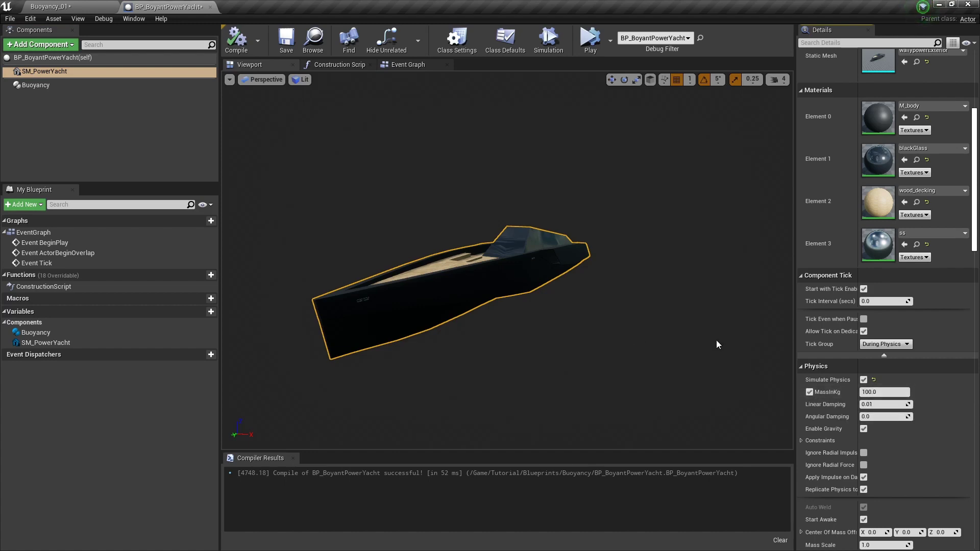
left_click(287, 41)
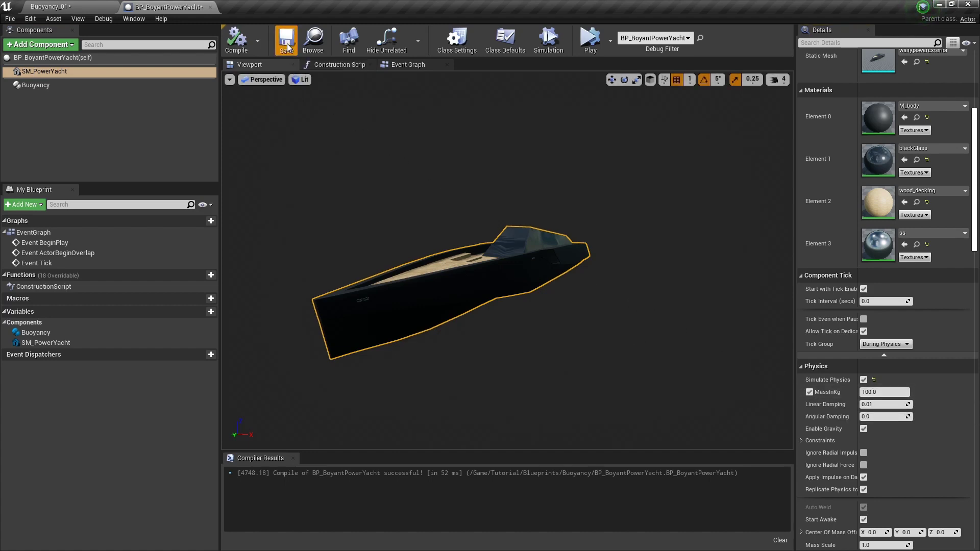
Play-test the 100 kg yacht in Buoyancy_01 with Alt+P, watching it tip over
left_click(75, 7)
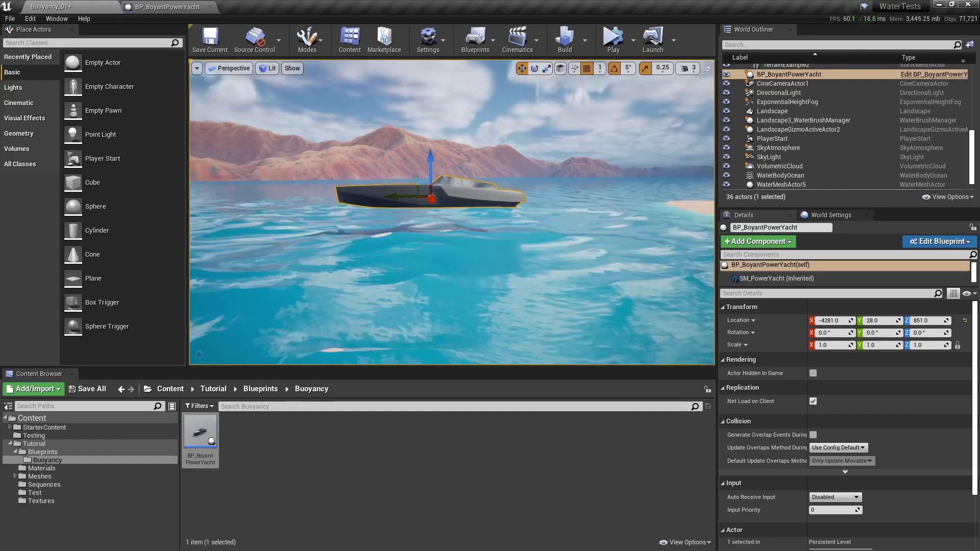
key("alt+p")
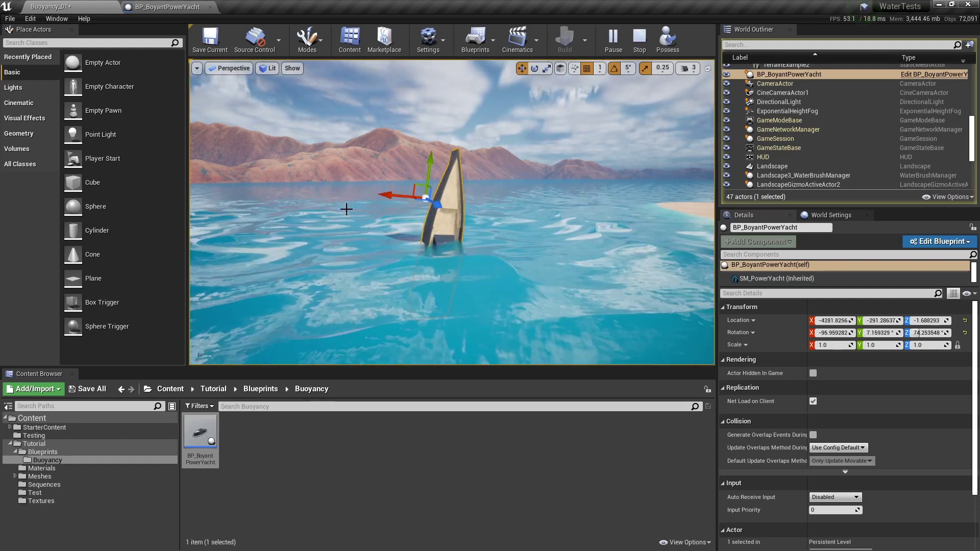
key("Escape")
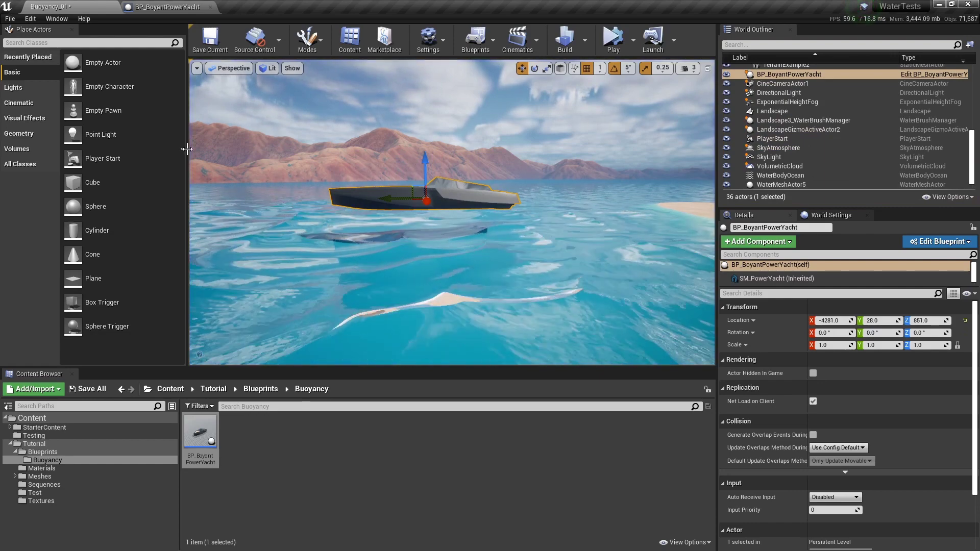
Return to the BP_BoyantPowerYacht editor and orbit to a top-down view of the yacht
left_click(177, 5)
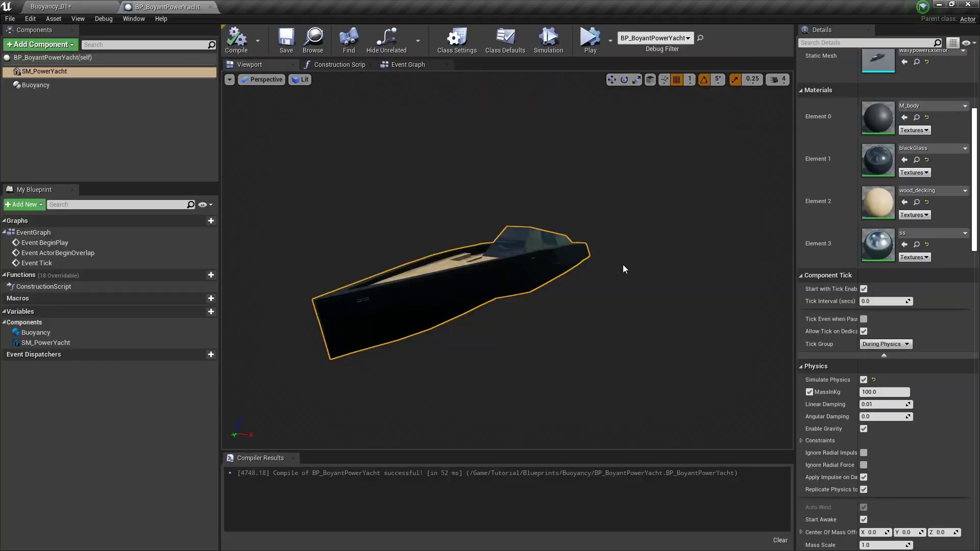
left_click_drag(611, 294, 621, 239)
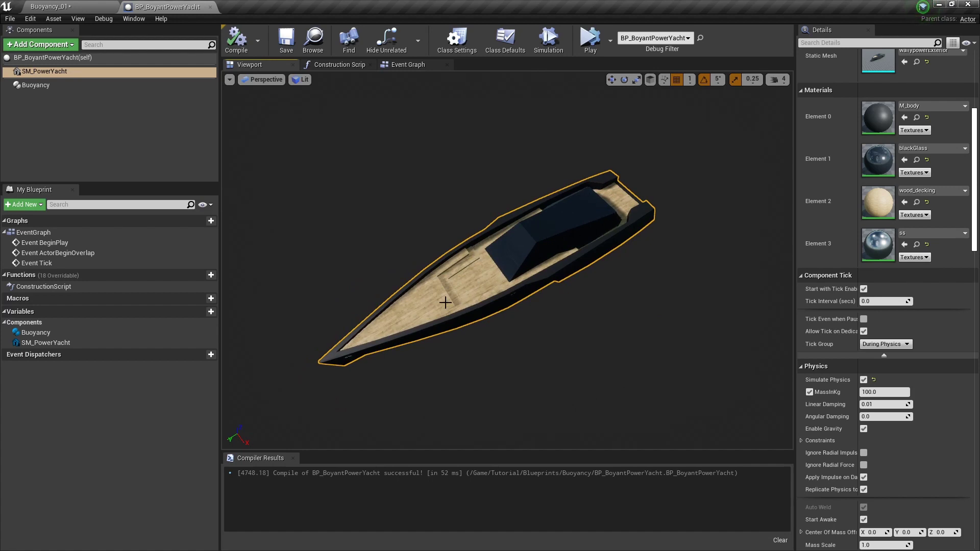
Add three more pontoons to the Buoyancy component's Pontoons array, making four in total
left_click(42, 86)
scroll(941, 320, "up", 5)
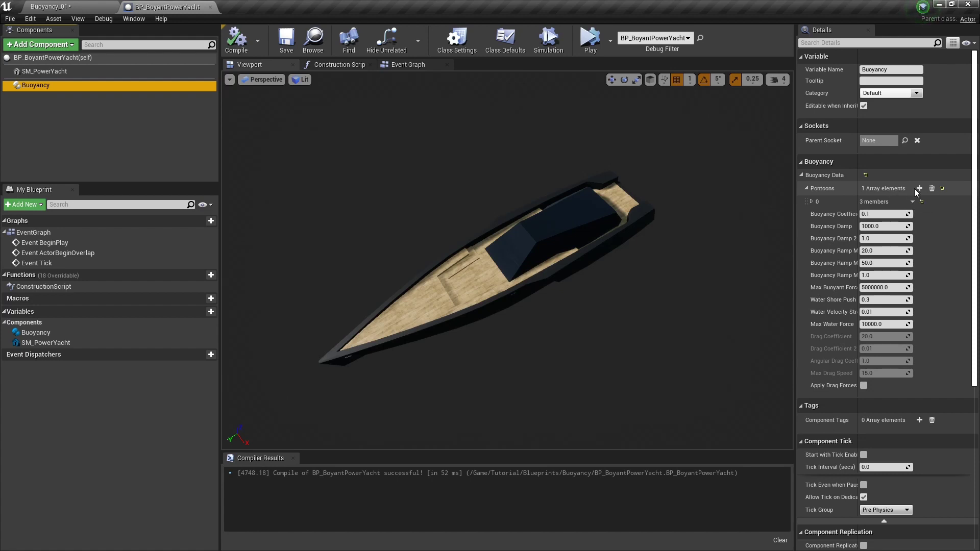
left_click(919, 188)
left_click(919, 188)
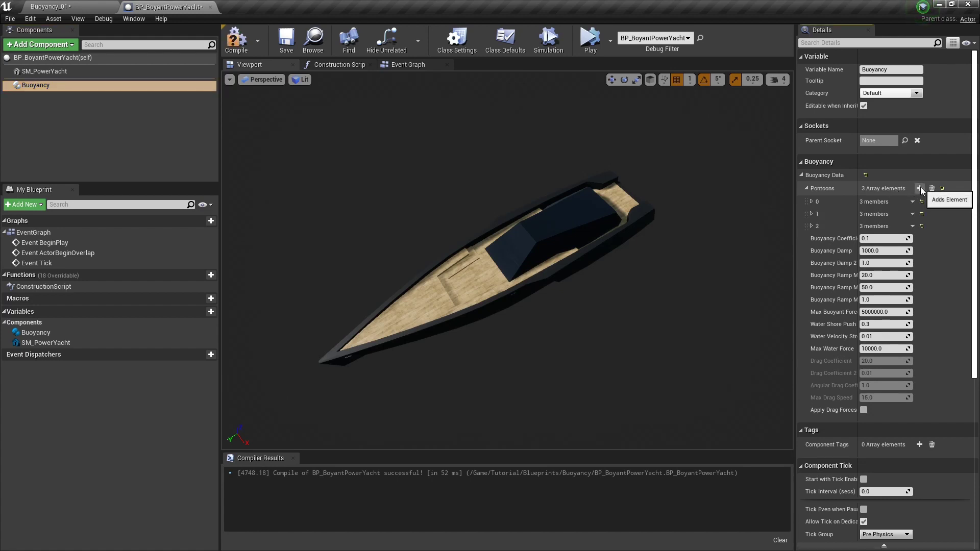
left_click(919, 188)
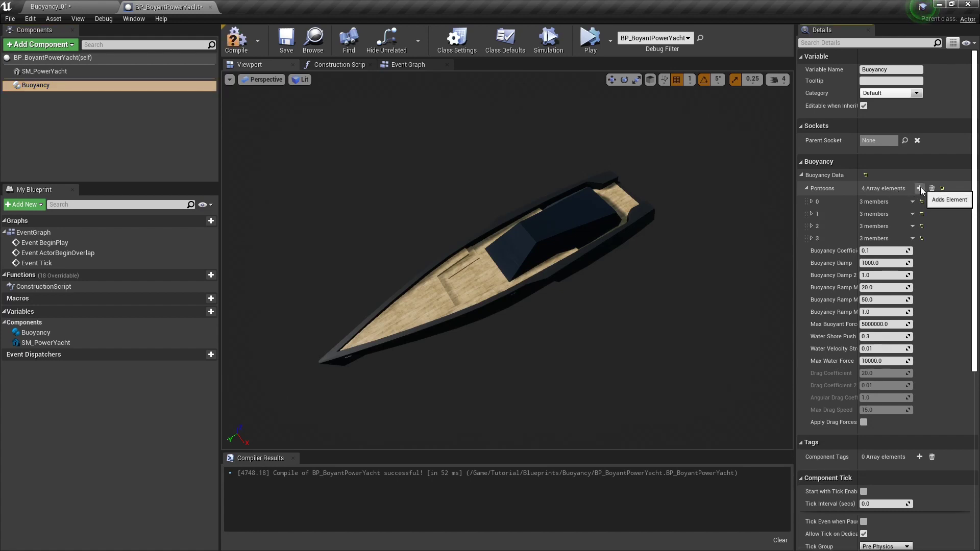
Expand pontoon elements 0–3 to show each one's Center Socket, Relative Location and Radius 100.0
left_click(812, 238)
left_click(811, 226)
left_click(811, 214)
left_click(812, 202)
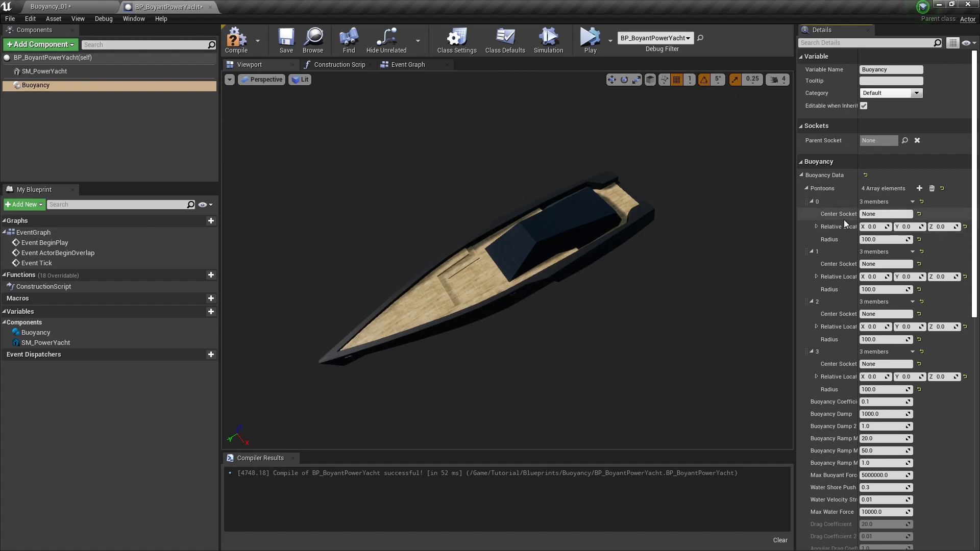
left_click(61, 46)
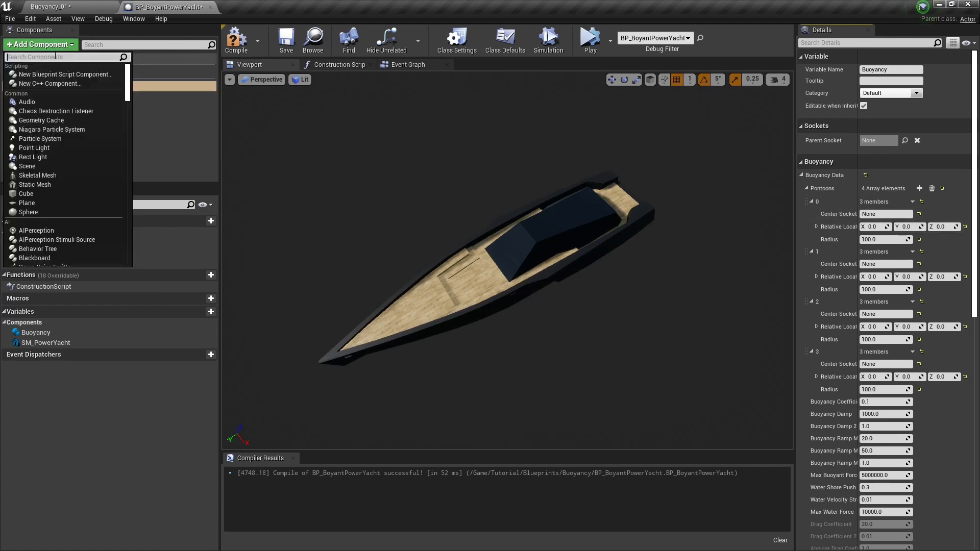
left_click(38, 201)
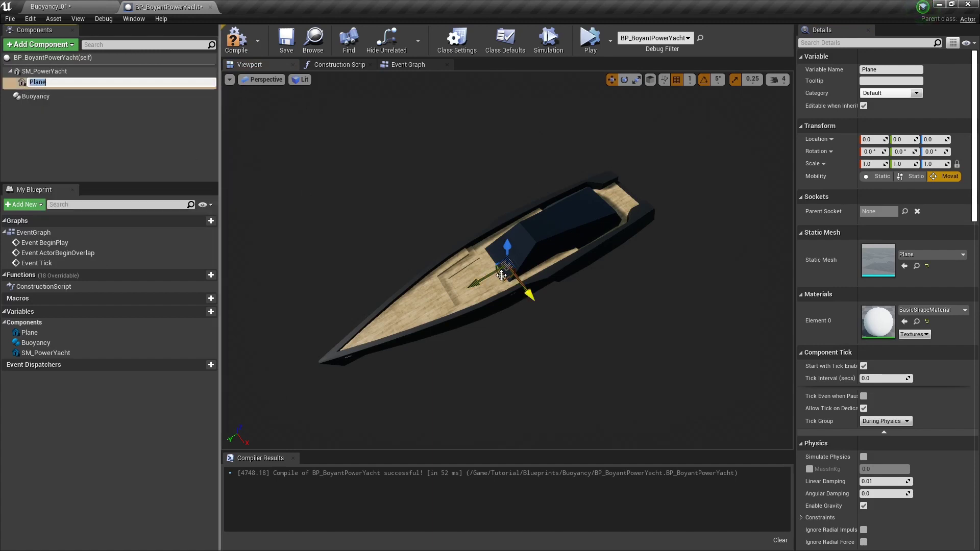
key("Return")
left_click_drag(504, 282, 459, 323)
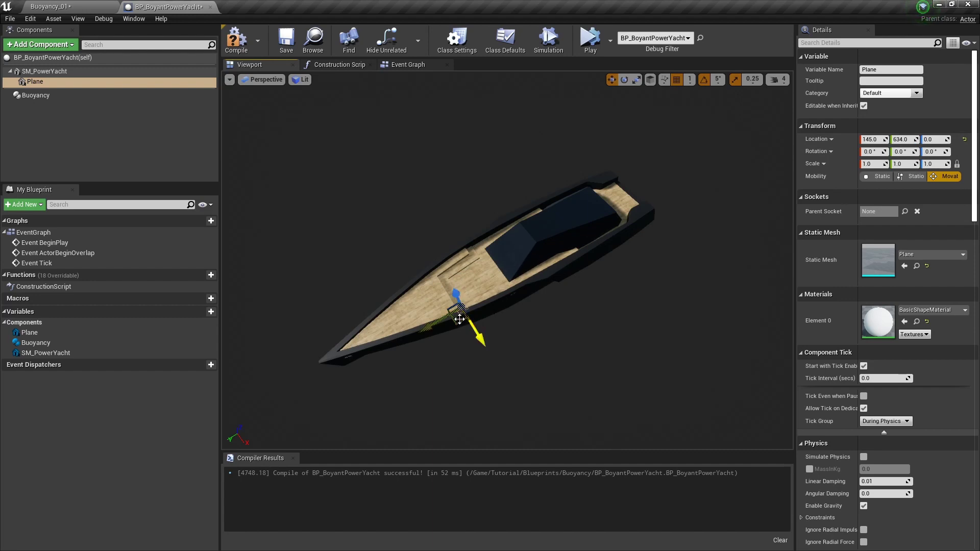
left_click_drag(433, 324, 622, 246)
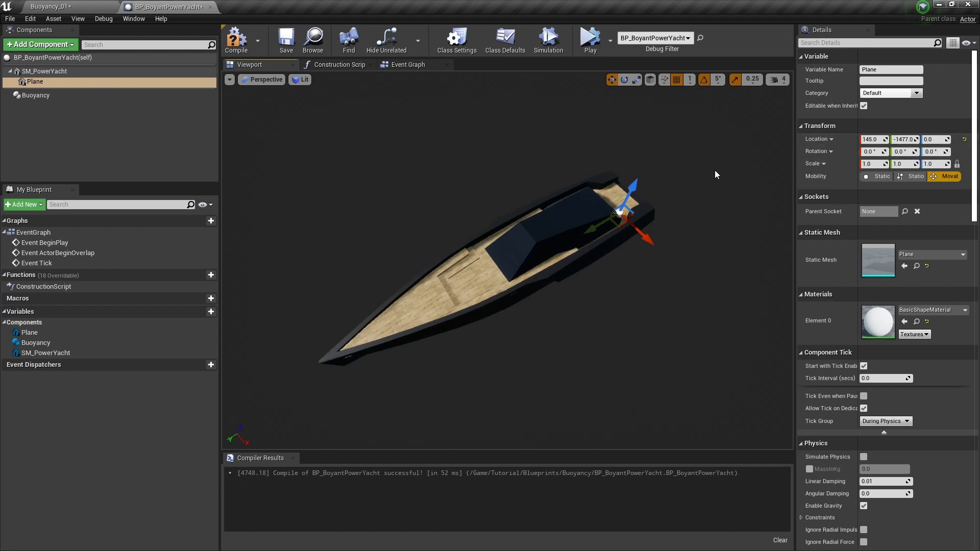
Delete the Plane component and set the pontoon Y locations to 700 and -1500
key("Delete")
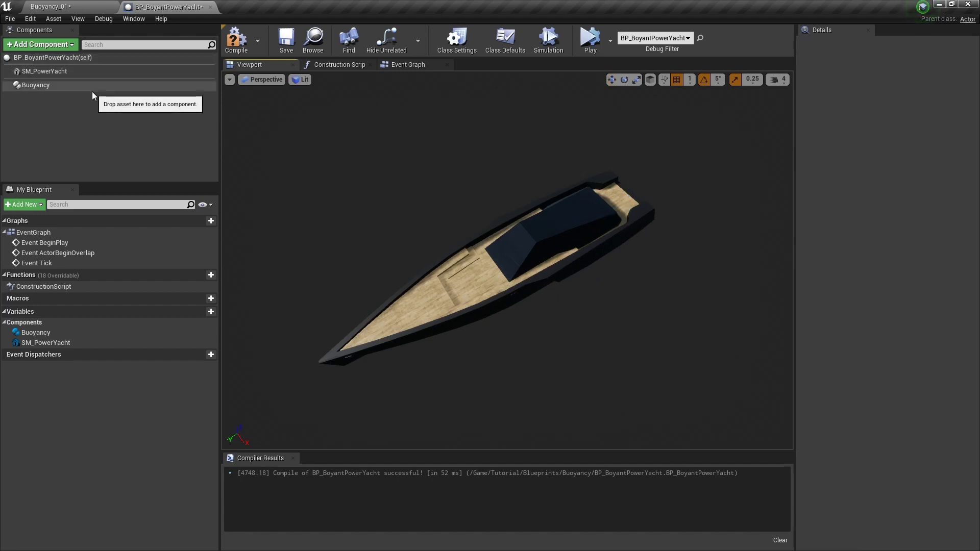
left_click(72, 86)
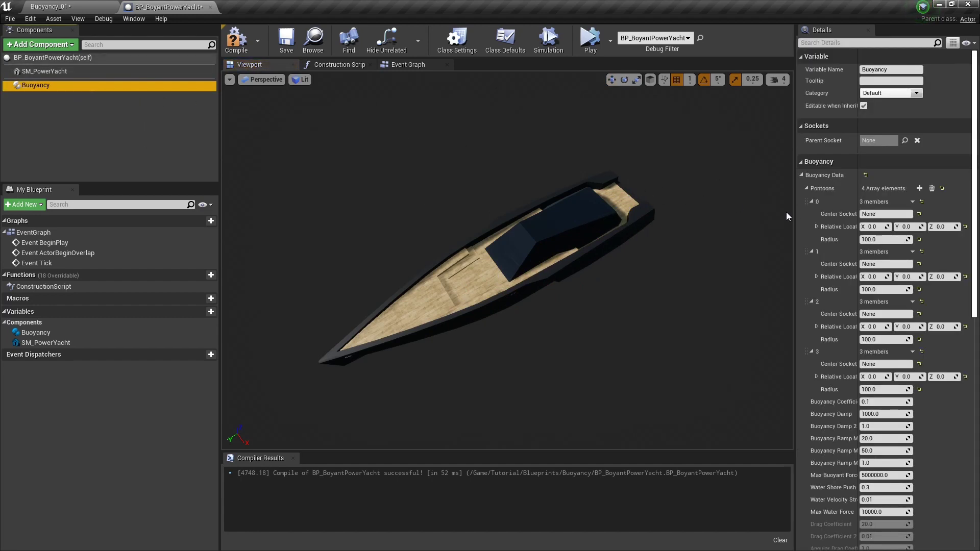
left_click(914, 227)
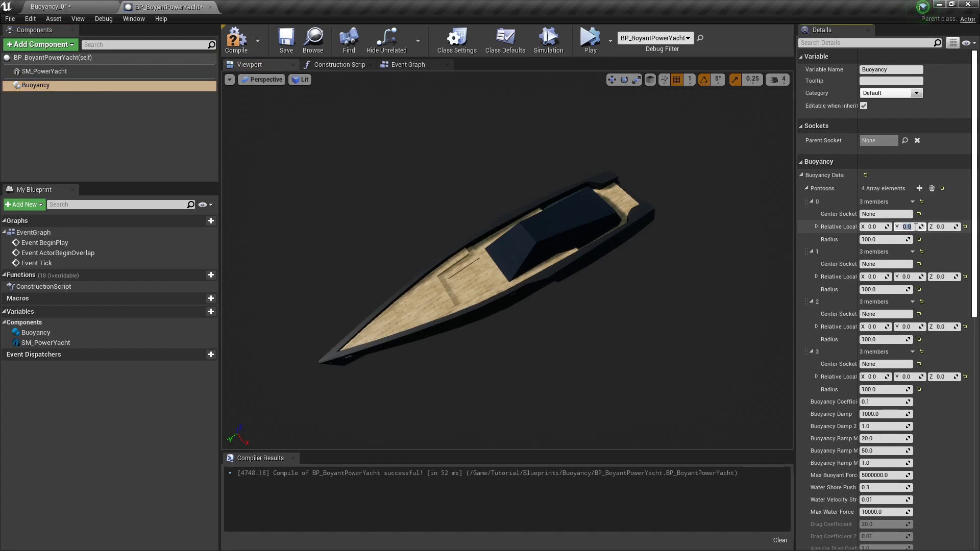
type("700")
left_click(908, 276)
type("700")
key("Return")
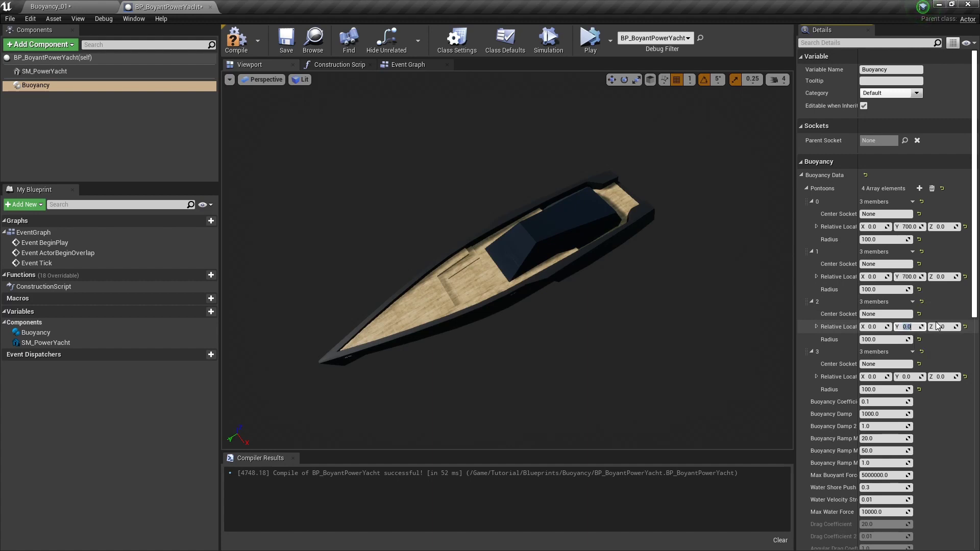
type("-1500")
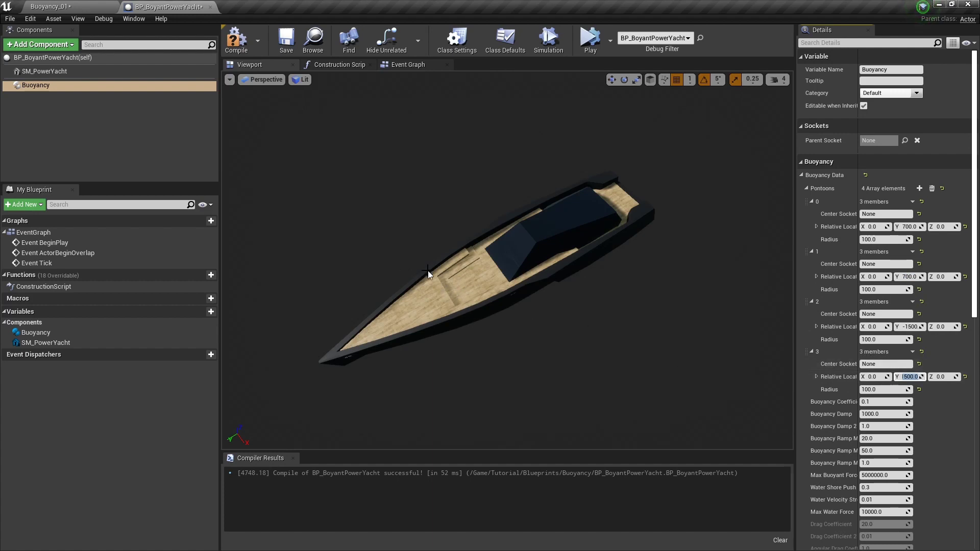
Set the pontoon X locations to 150 and -150, then compile the yacht Blueprint
left_click(875, 228)
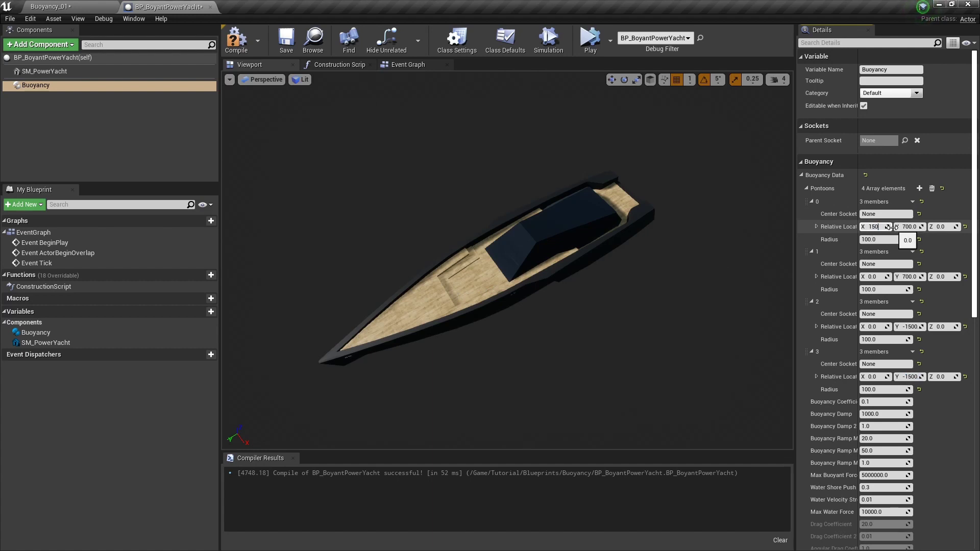
type("150")
left_click(874, 277)
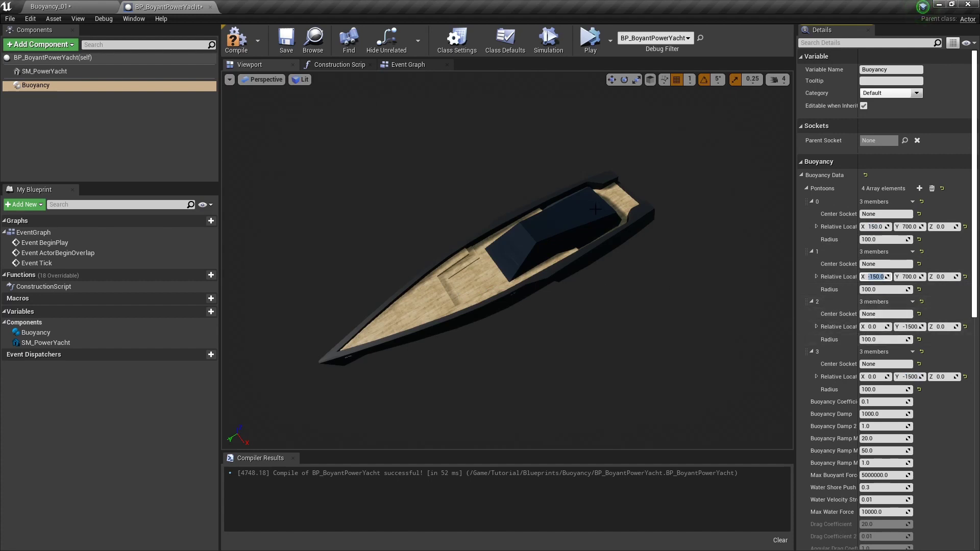
left_click(875, 327)
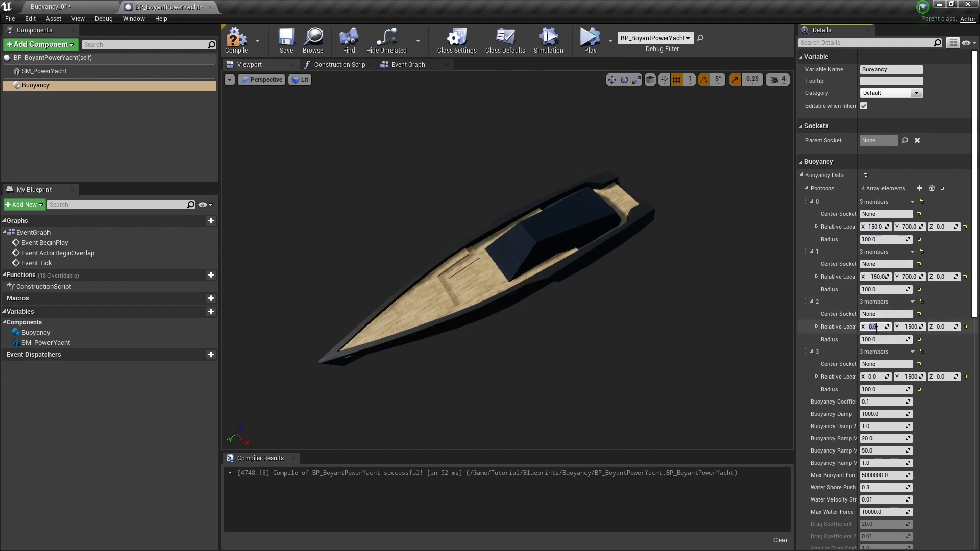
left_click(872, 377)
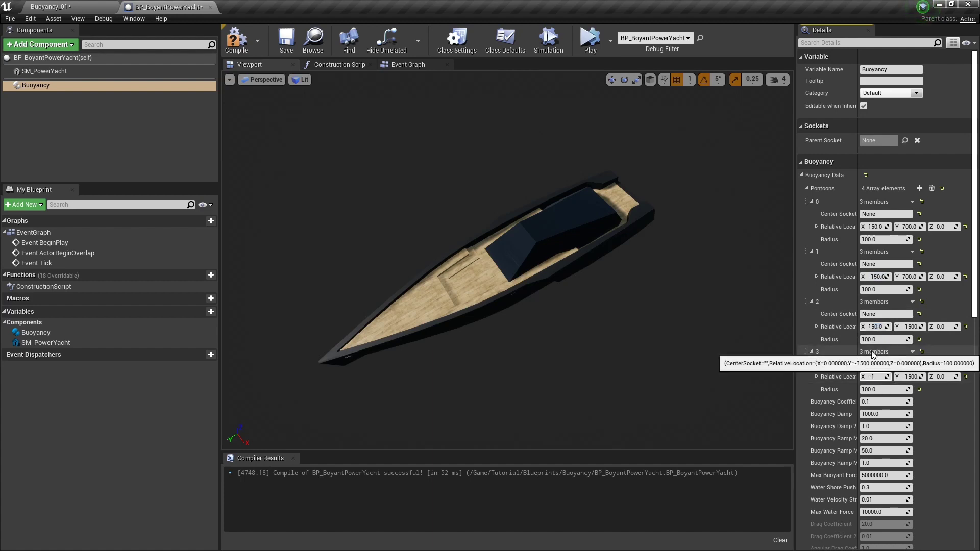
type("-150")
key("Return")
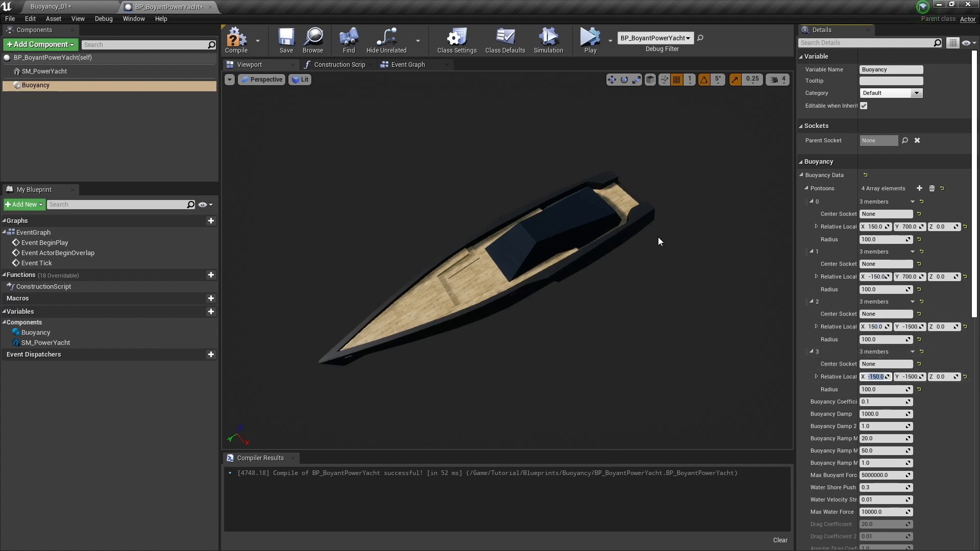
left_click_drag(660, 240, 665, 240)
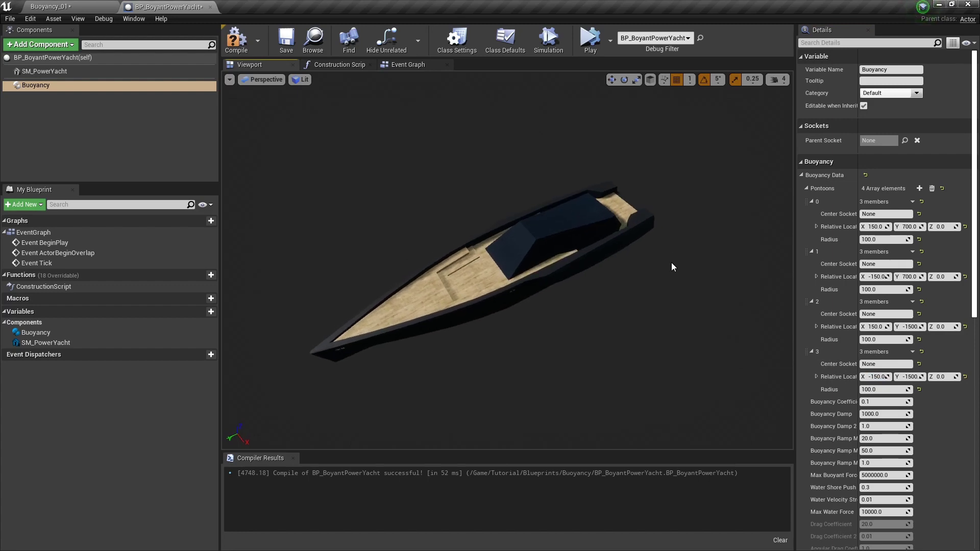
left_click(236, 44)
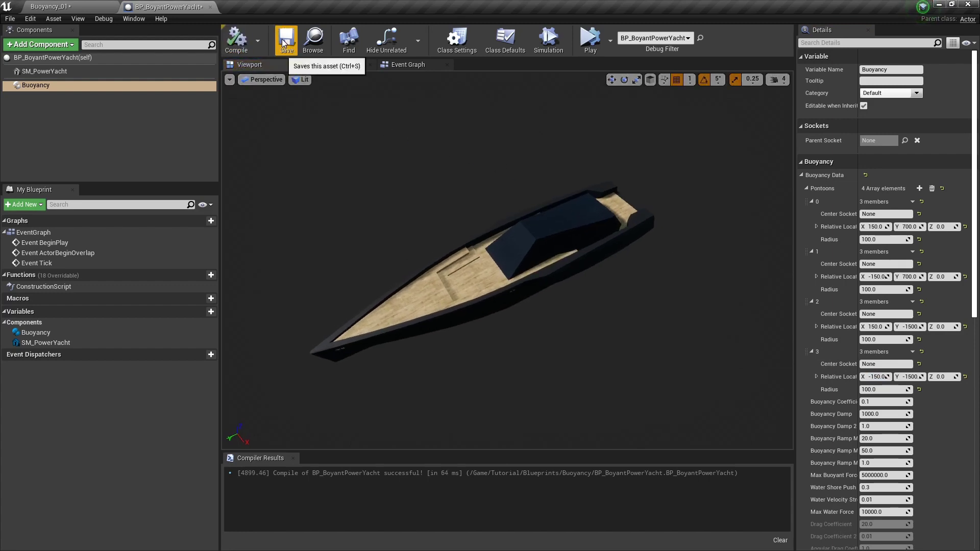
left_click(81, 9)
key("alt+p")
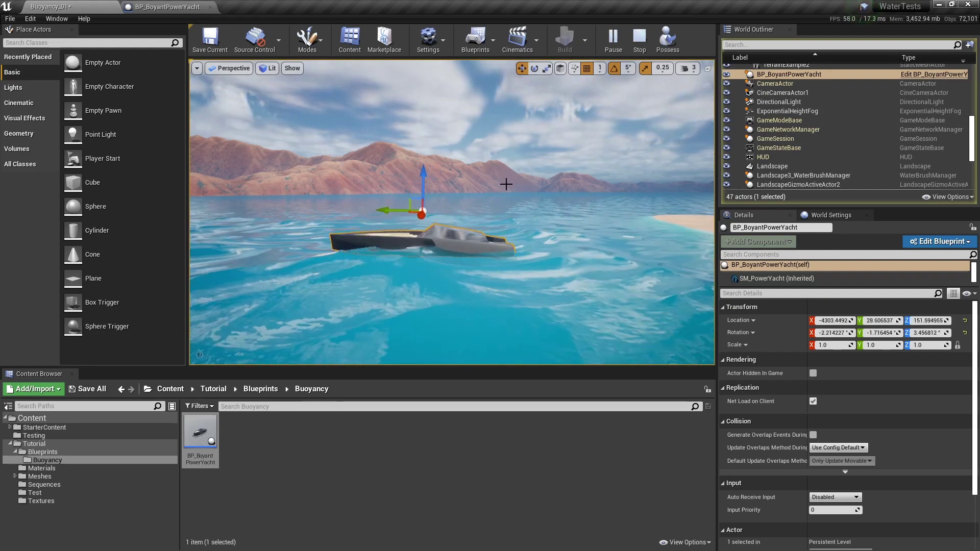
key("f")
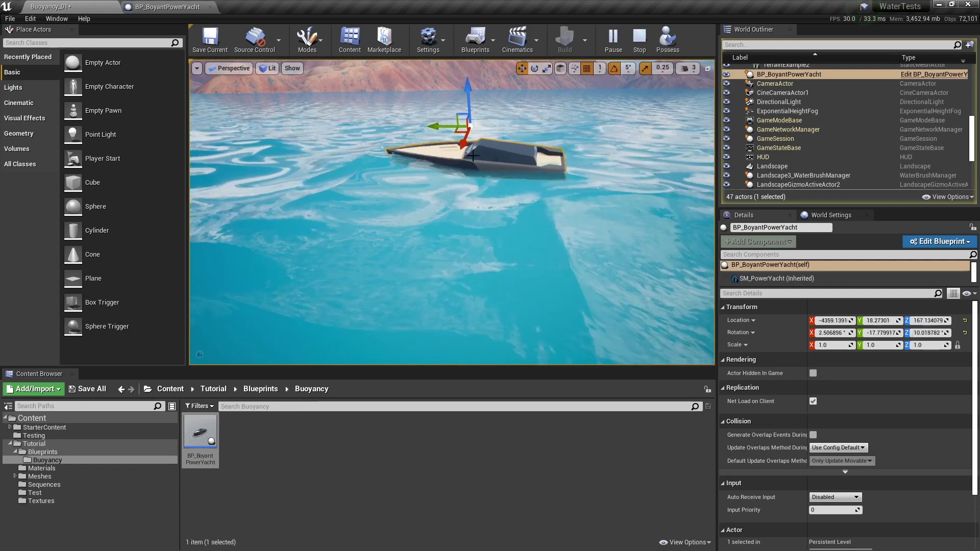
key("Escape")
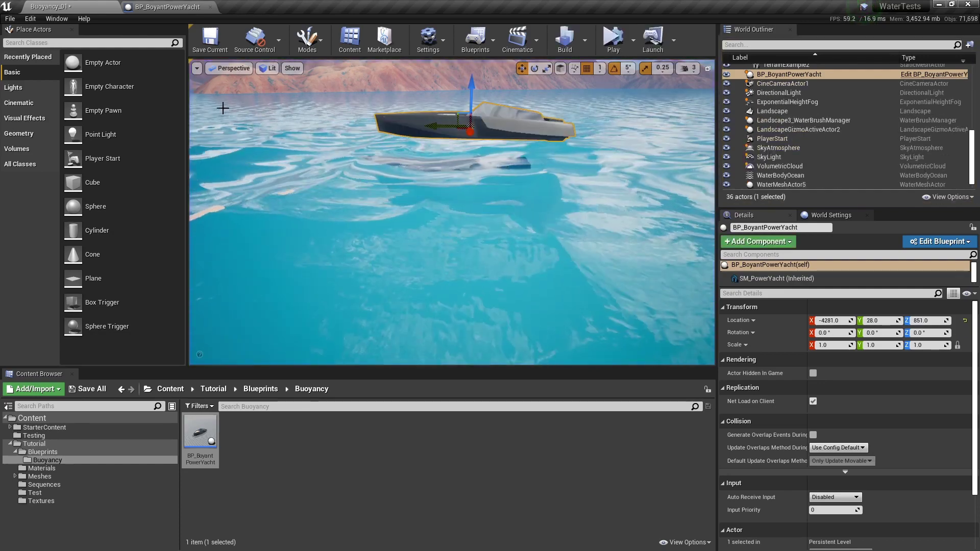
left_click(168, 7)
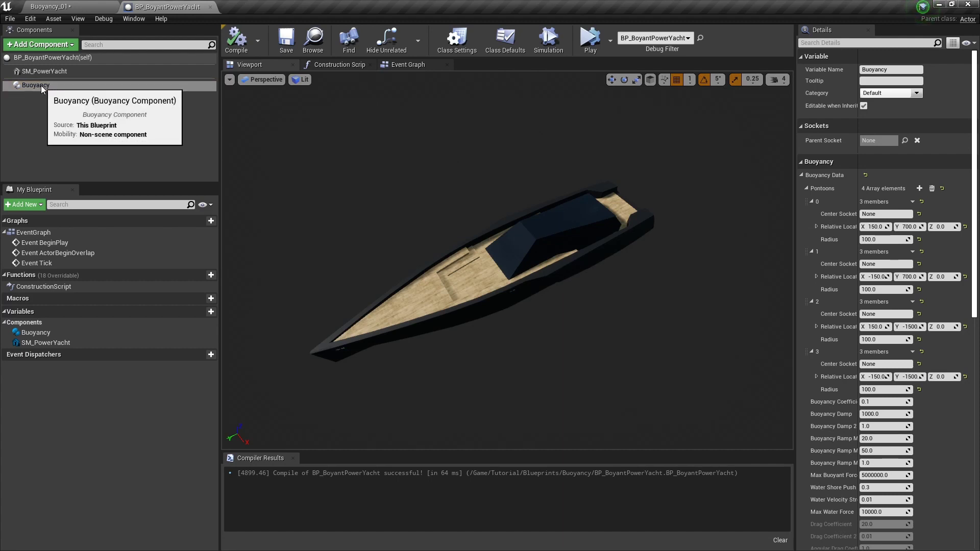
Enable Apply Drag Forces with Drag Coefficient 20.0 and return to the Buoyancy_01 level
scroll(822, 161, "down", 5)
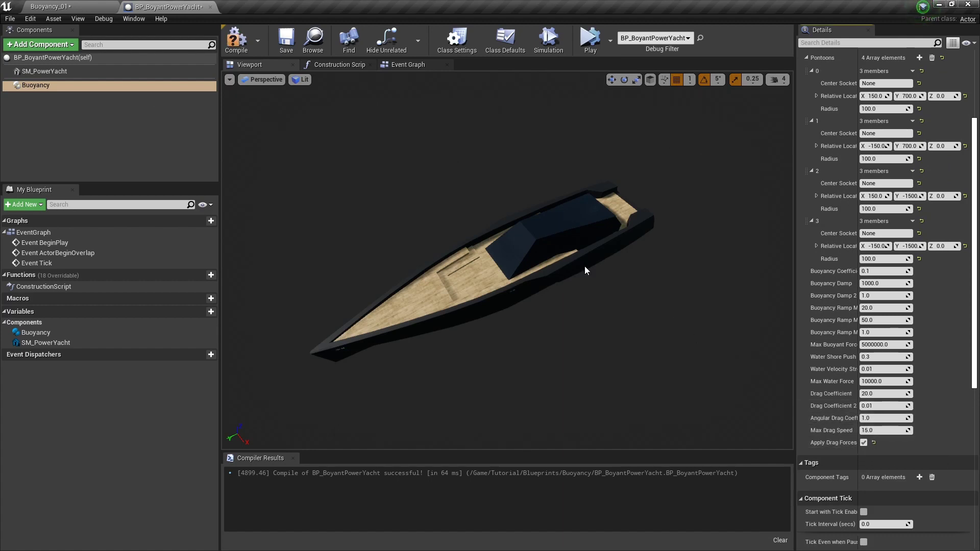
left_click(79, 7)
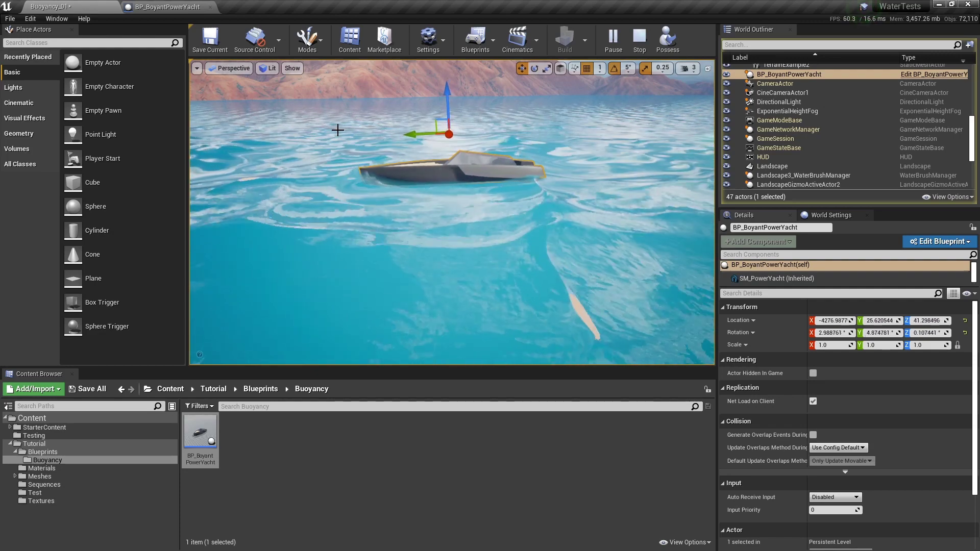
Stop the simulation so the yacht returns to its start position at Z 851
key("Escape")
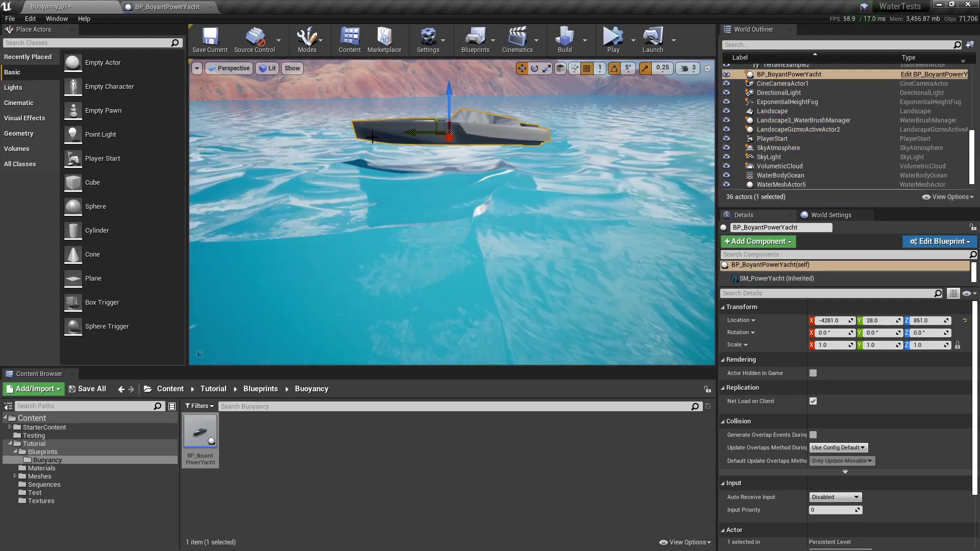
In BP_BoyantPowerYacht, set the SM_PowerYacht mesh's locked scale to 3.0 on all axes
double_click(204, 433)
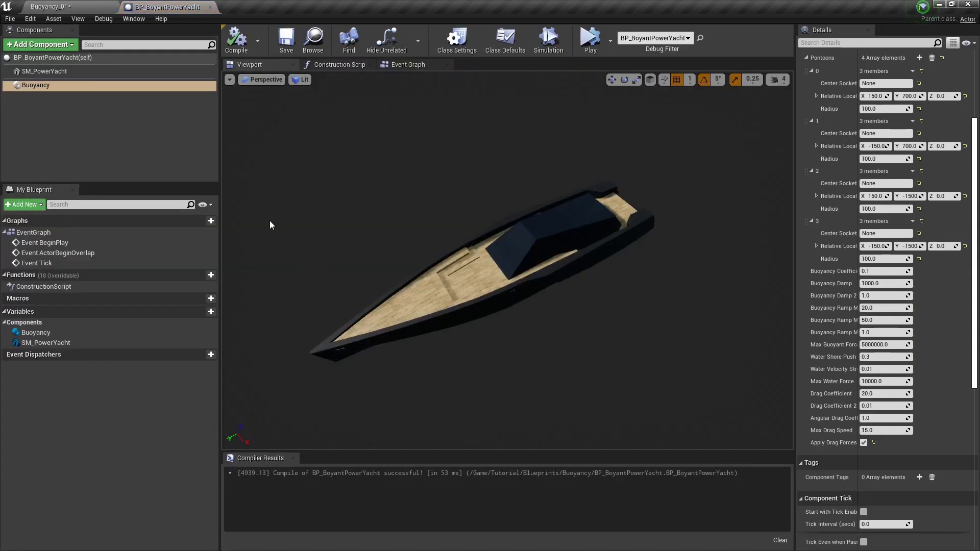
left_click(46, 73)
scroll(888, 143, "up", 3)
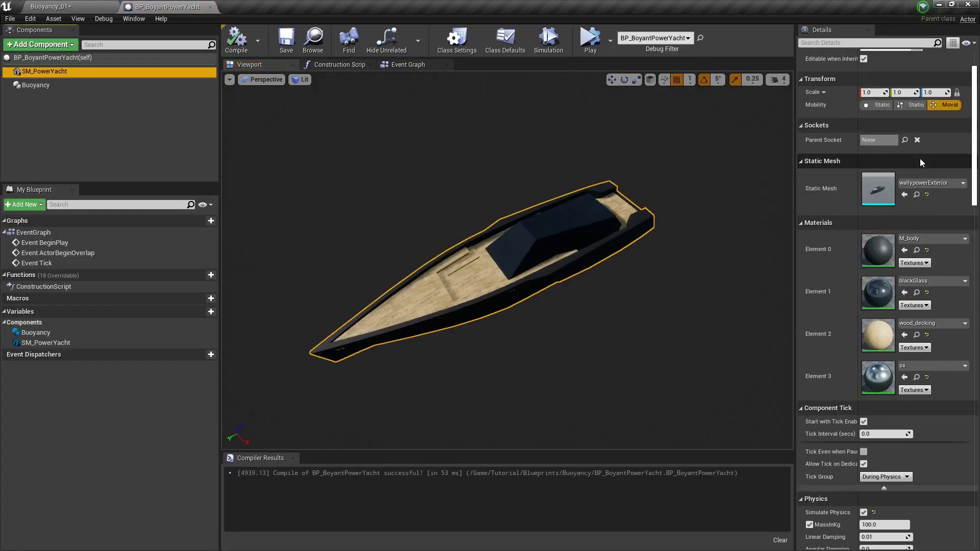
type("3")
key("Return")
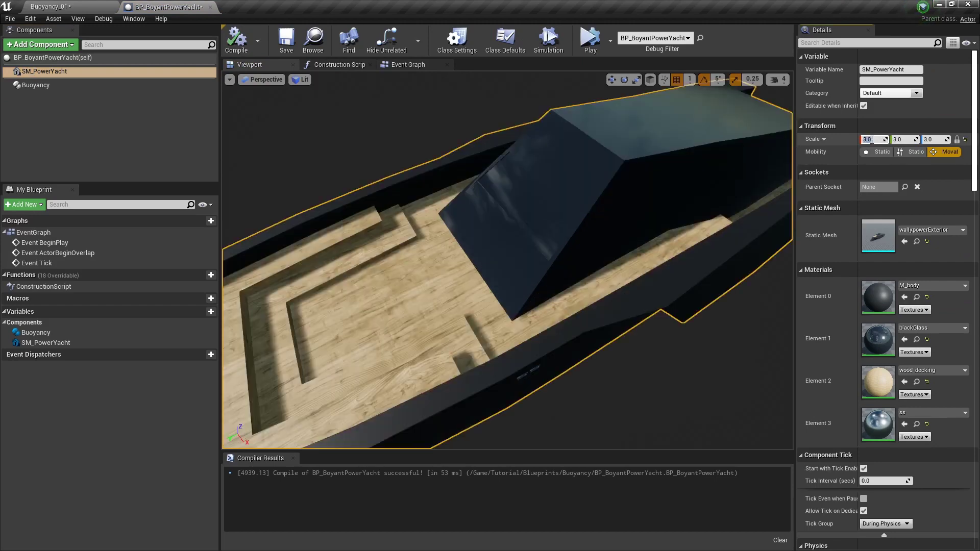
left_click_drag(589, 164, 571, 150)
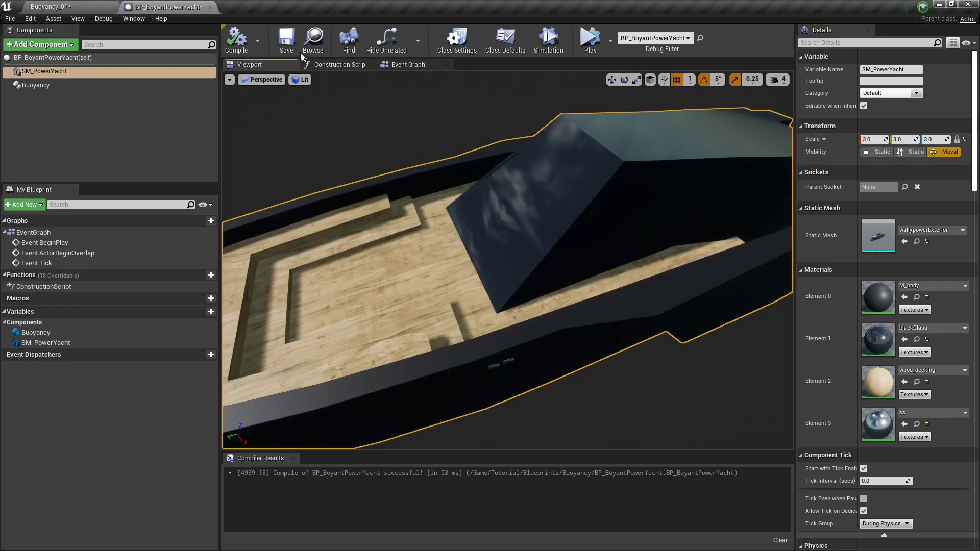
Run a test simulation of the enlarged yacht in Buoyancy_01, then stop it
left_click(75, 4)
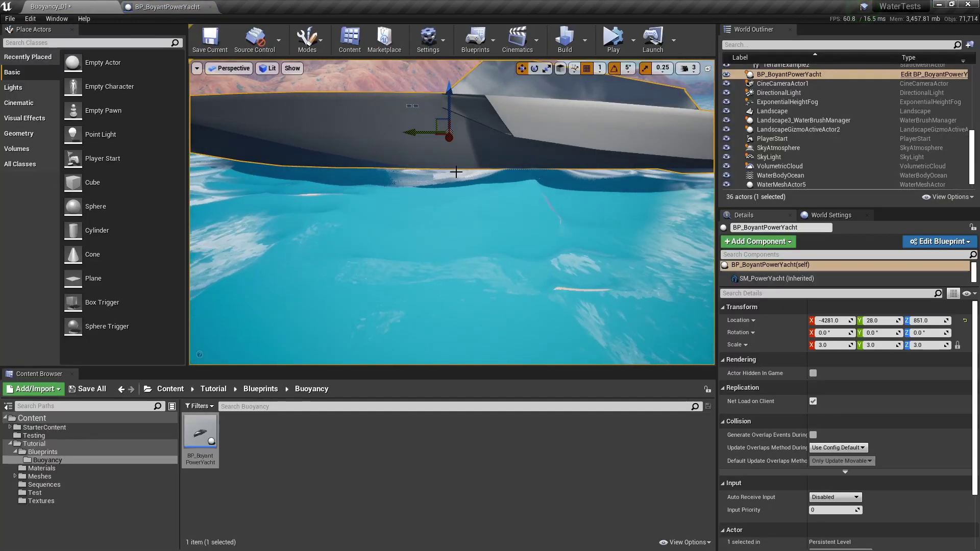
right_click_drag(464, 171, 519, 186)
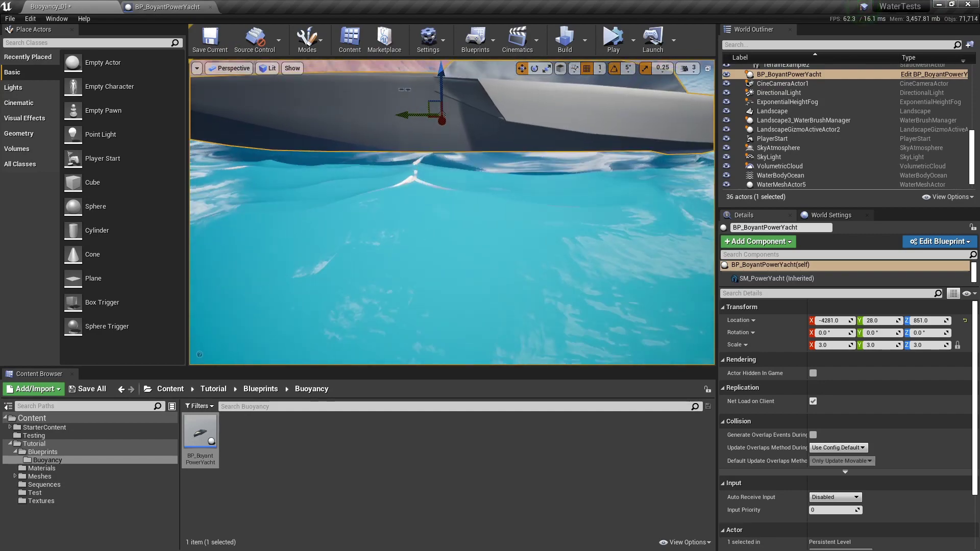
key("alt+s")
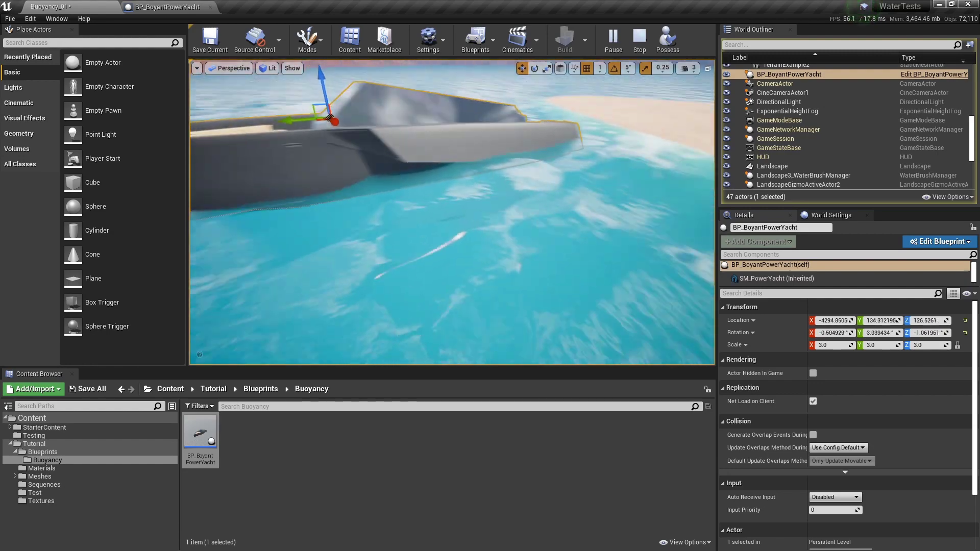
left_click_drag(387, 138, 528, 175)
key("Escape")
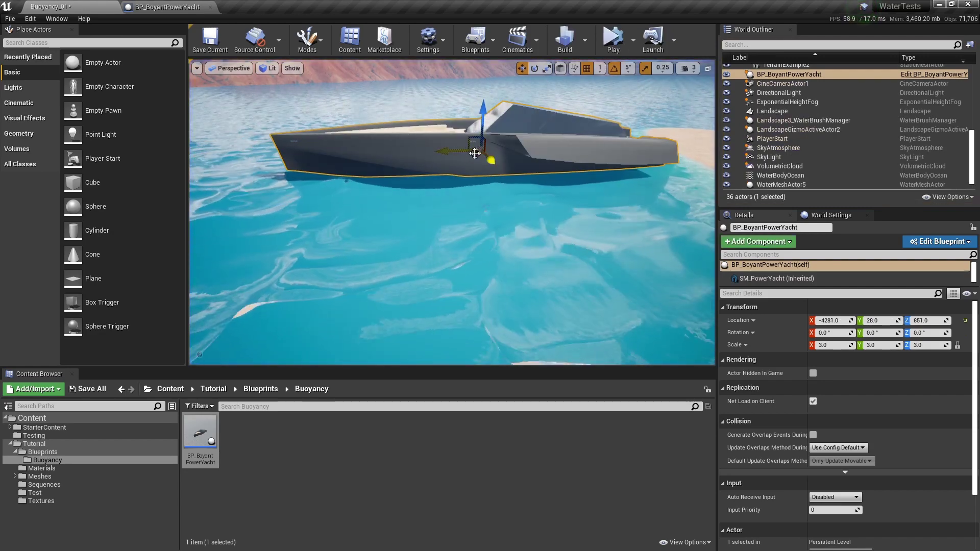
Move the yacht to X -9338, Y 7057, yaw it -140°, and simulate again
left_click_drag(474, 153, 329, 148)
key("e")
key("f")
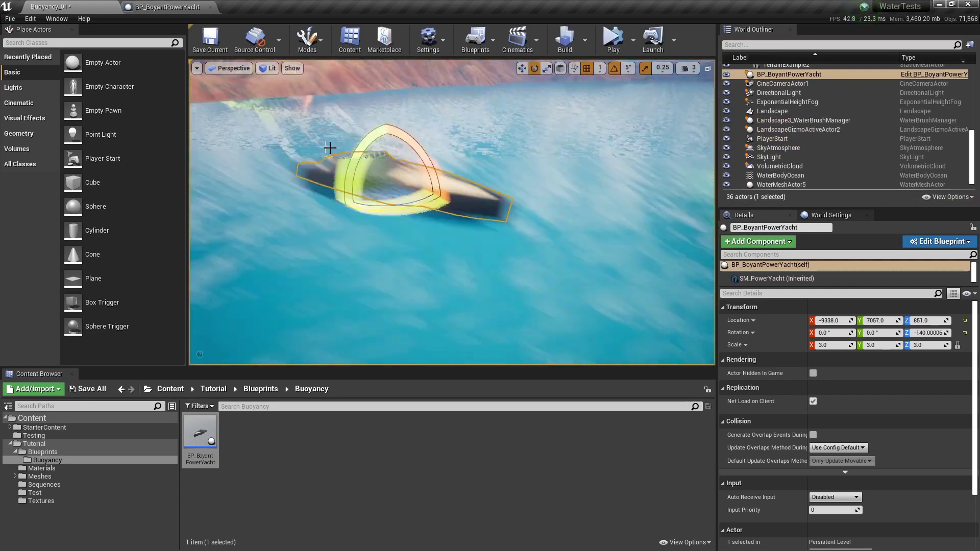
left_click_drag(551, 170, 465, 159, "alt")
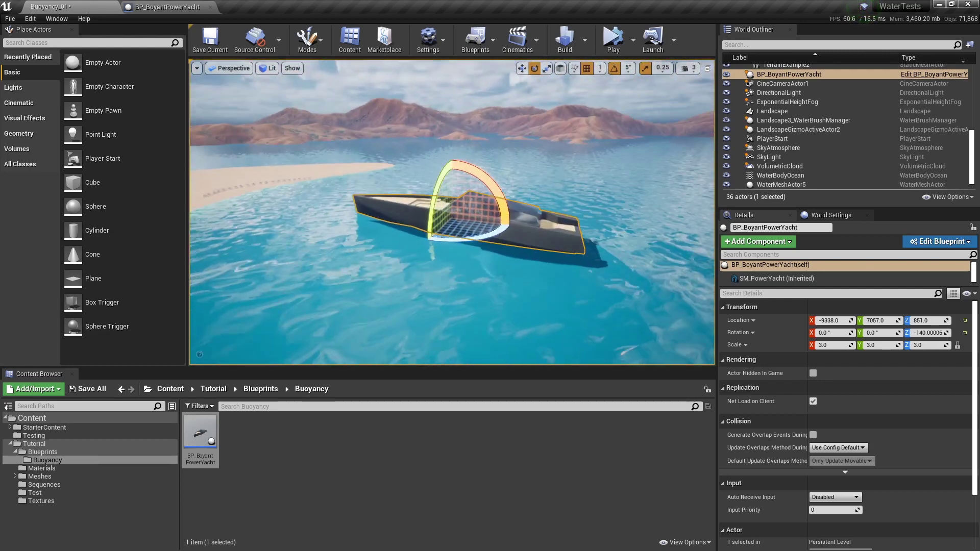
key("alt+s")
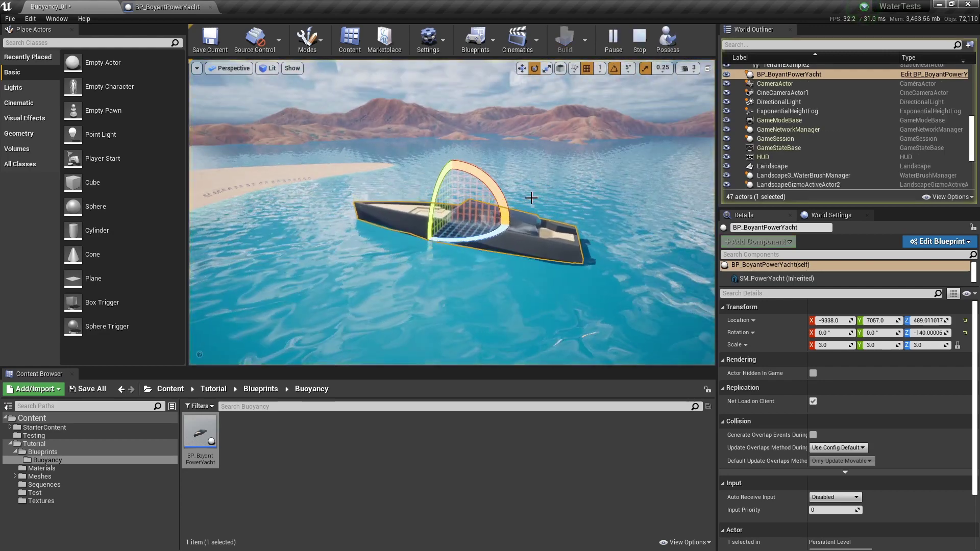